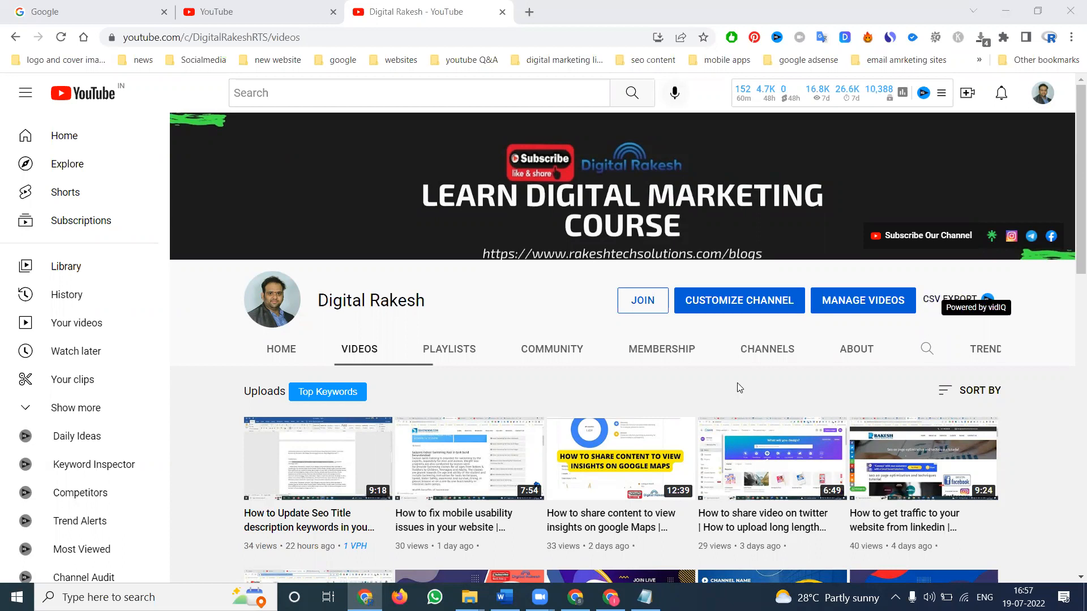
Step: Search Google for "easy video maker" and open the Easy Video Maker website in a new tab
click(41, 6)
click(388, 272)
text(eas)
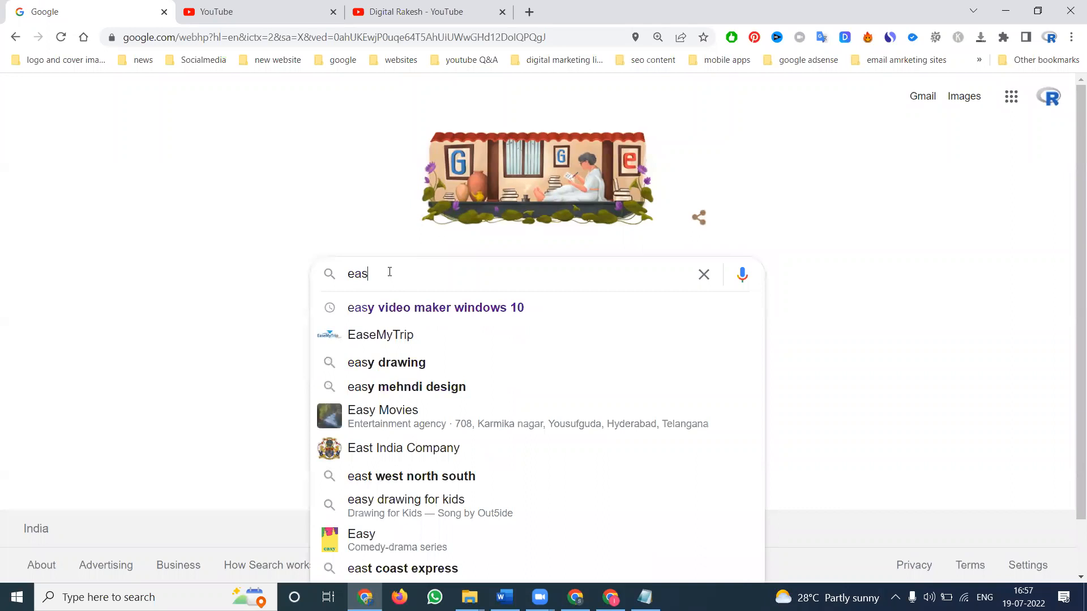
text(y video maker)
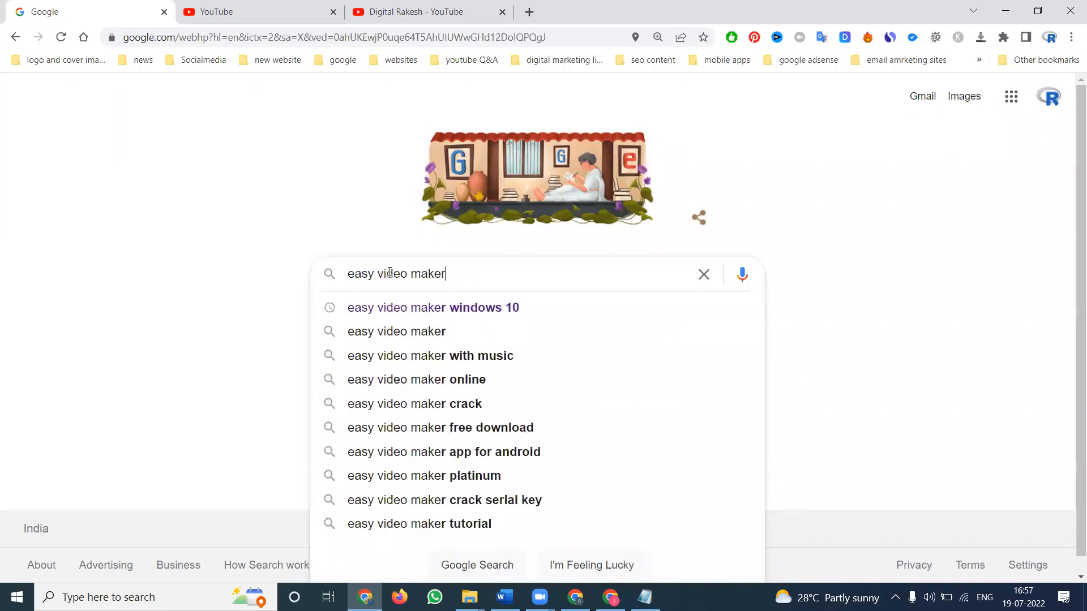
key(Return)
middle_click(269, 244)
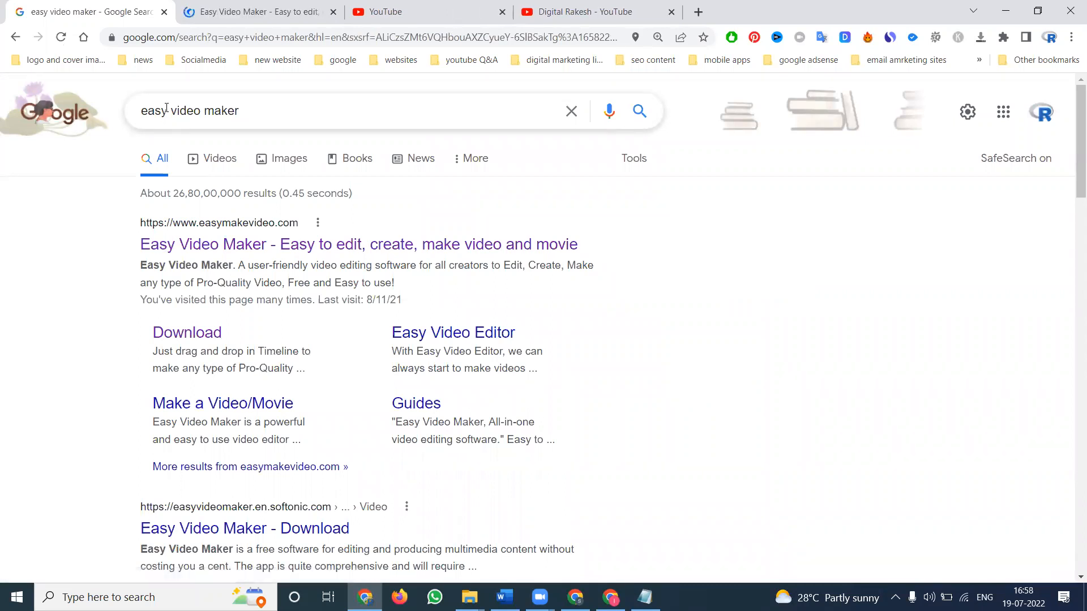
Step: Search for "ezvid" and open the Ezvid for Windows official download page in a new tab
triple_click(167, 107)
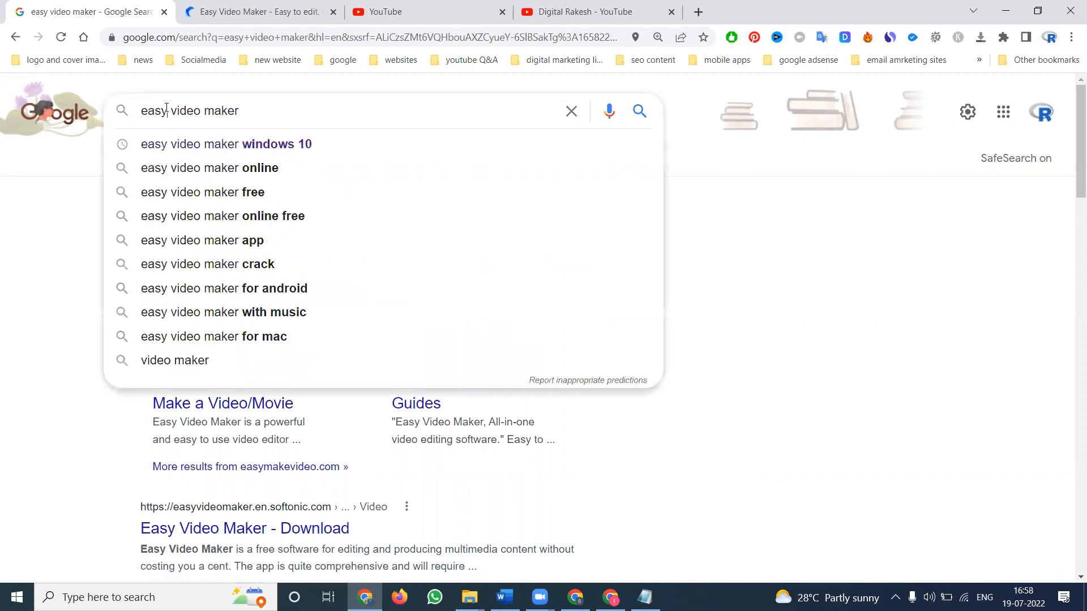
text(ezvid)
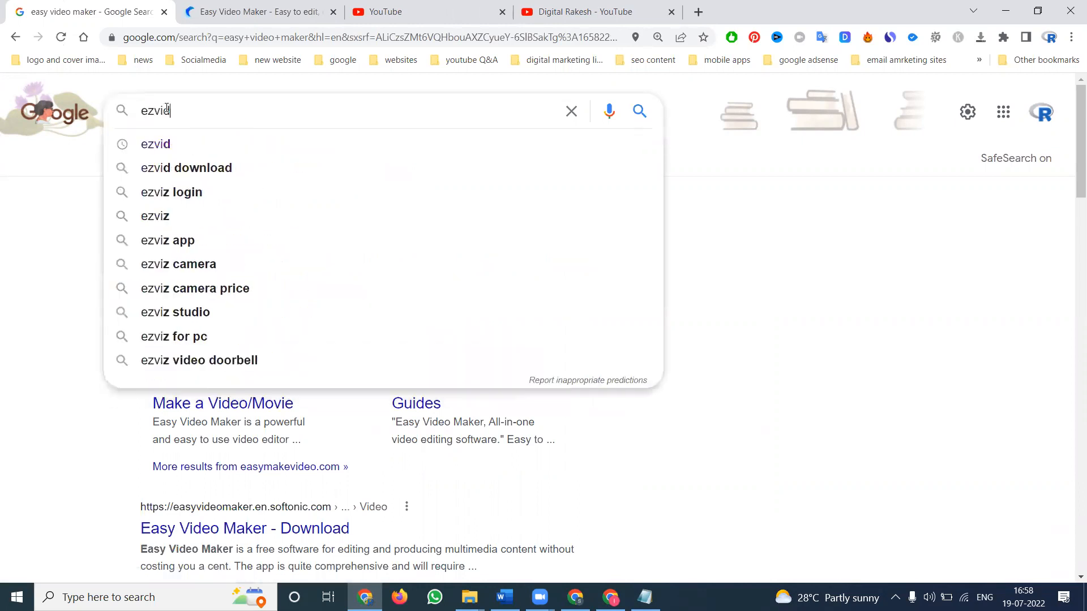
key(Return)
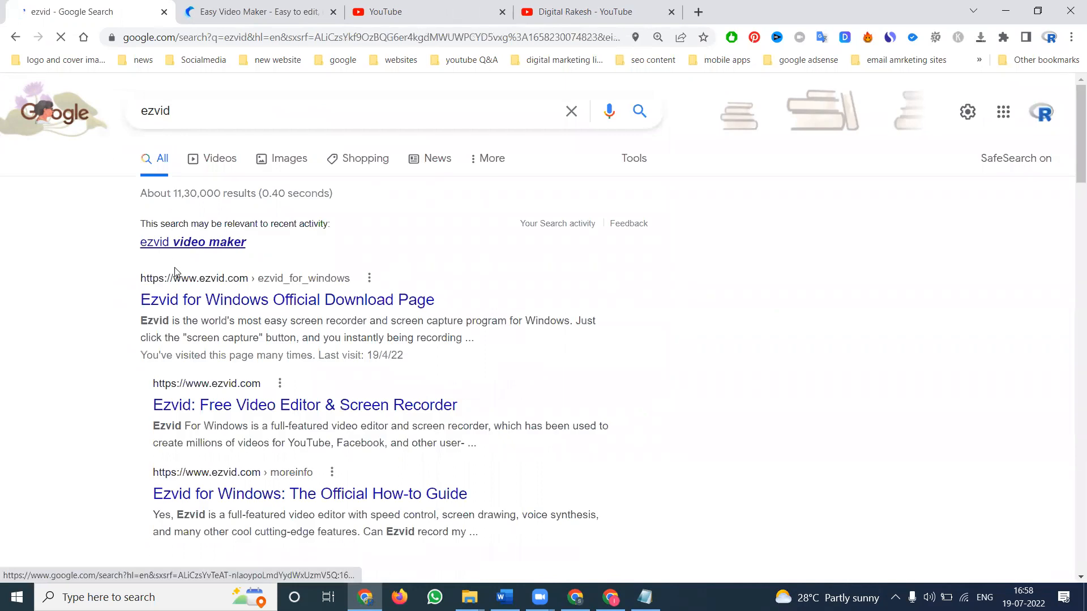
middle_click(174, 290)
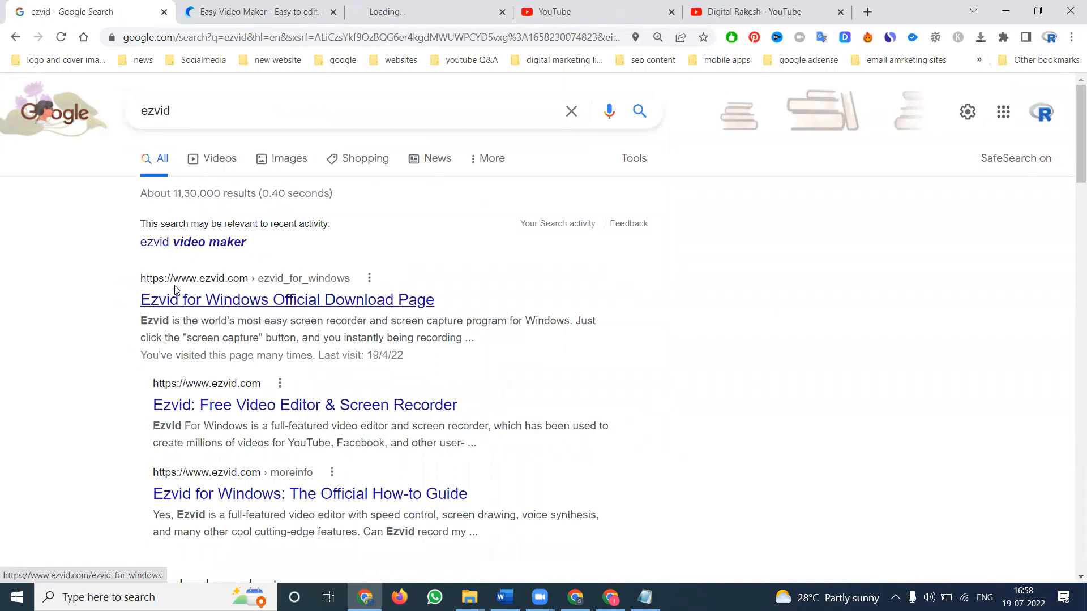
Step: Compare the Ezvid and Easy Video Maker site tabs
click(454, 9)
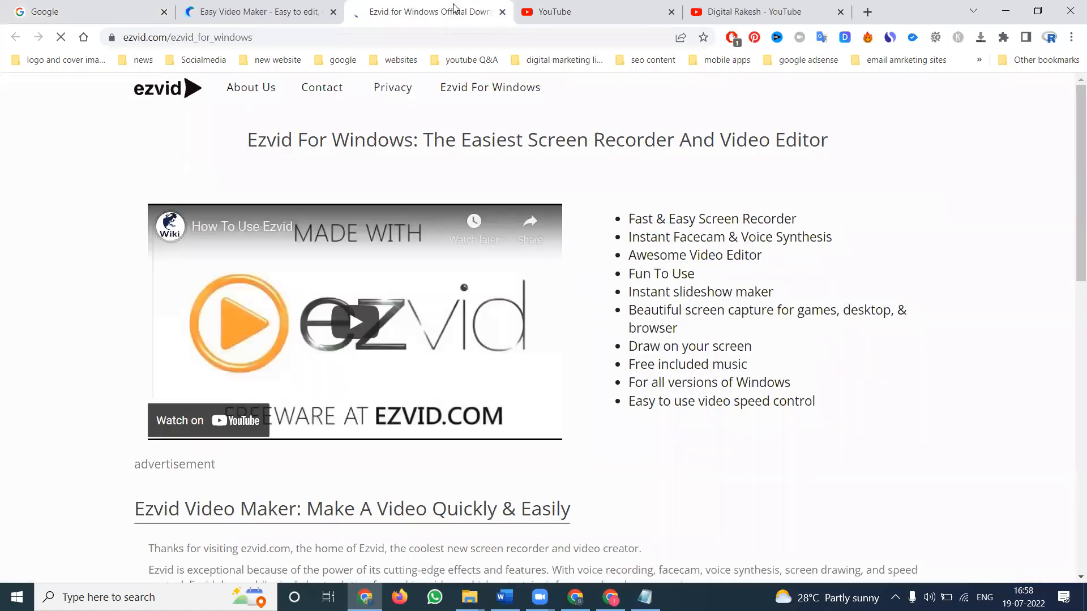
click(293, 7)
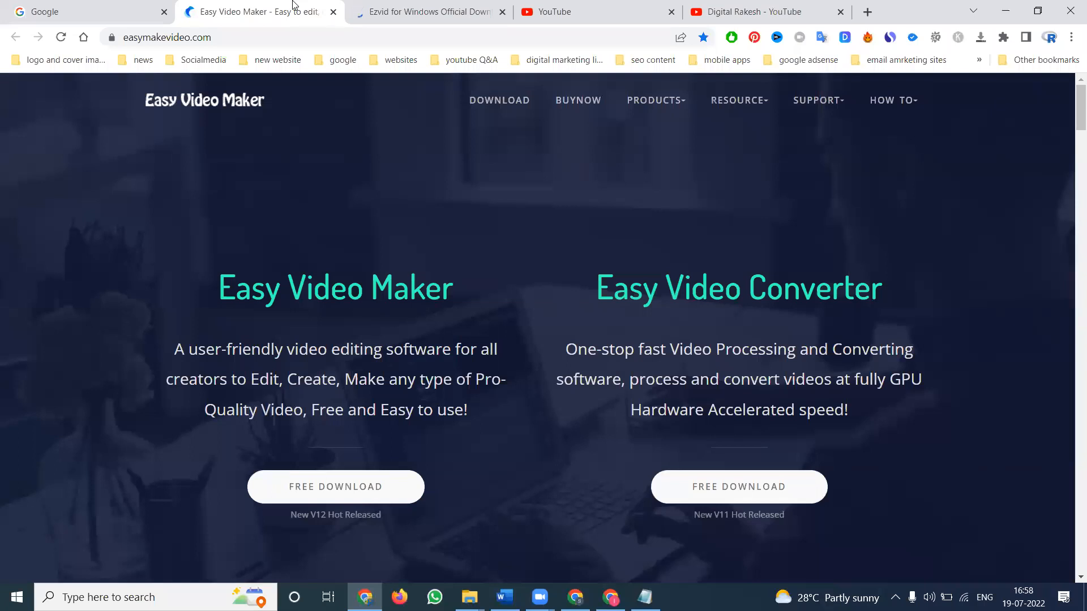
click(384, 5)
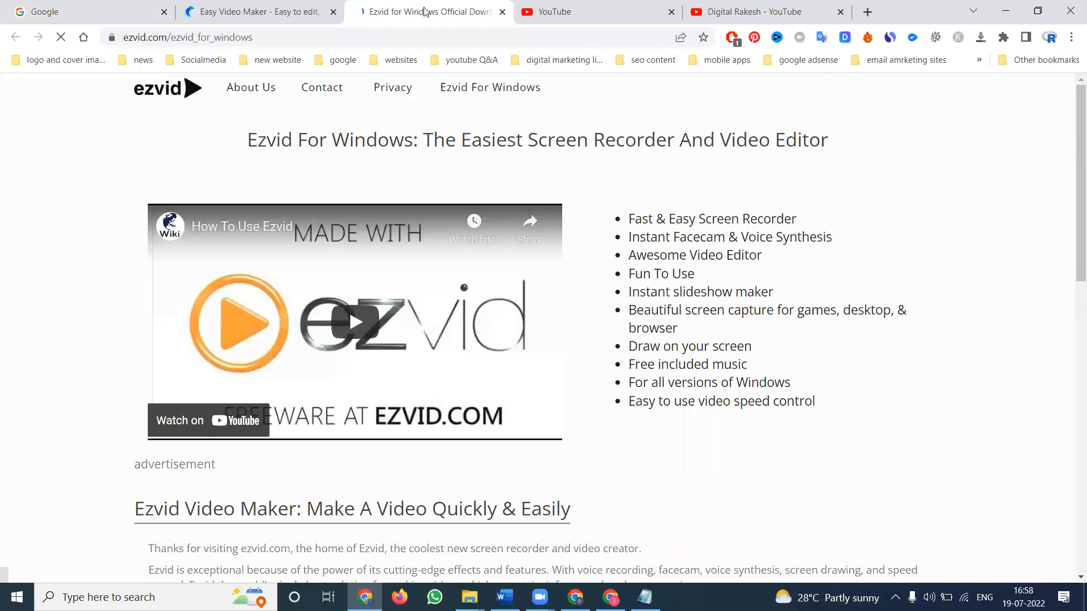
Step: Minimize the browser and launch OpenShot Video Editor from the desktop
click(1006, 11)
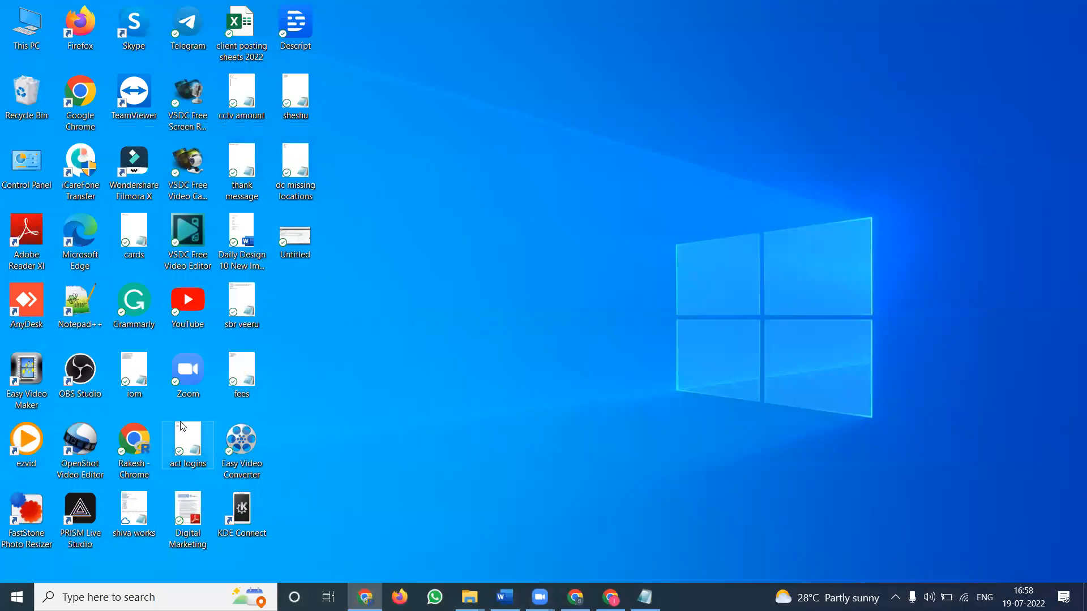
double_click(71, 445)
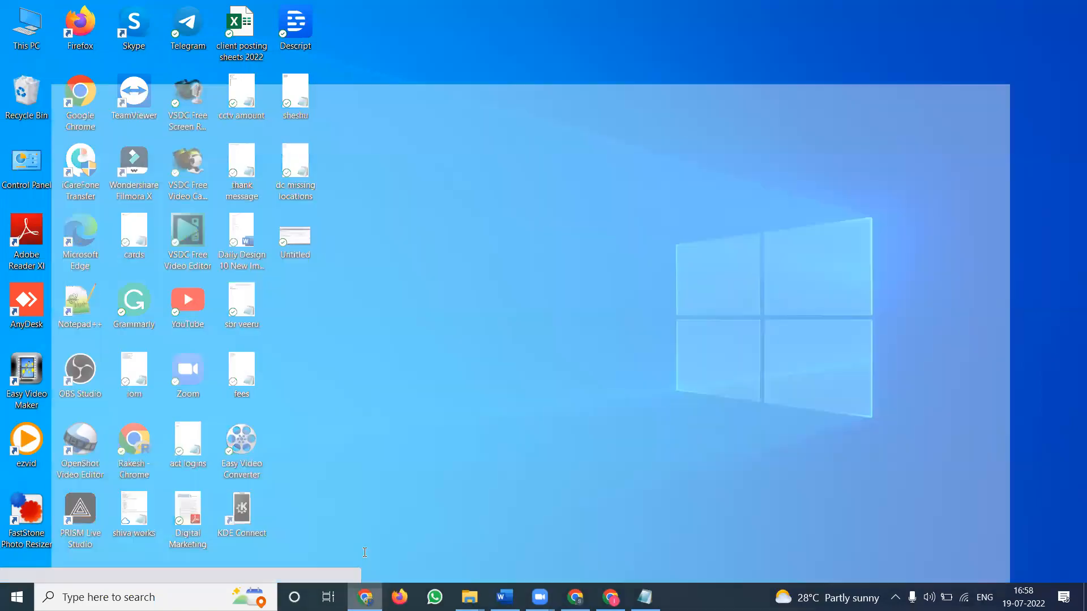
Step: Search Google for "open shot" and open the OpenShot Video Editor website in a new tab
click(126, 7)
text(o)
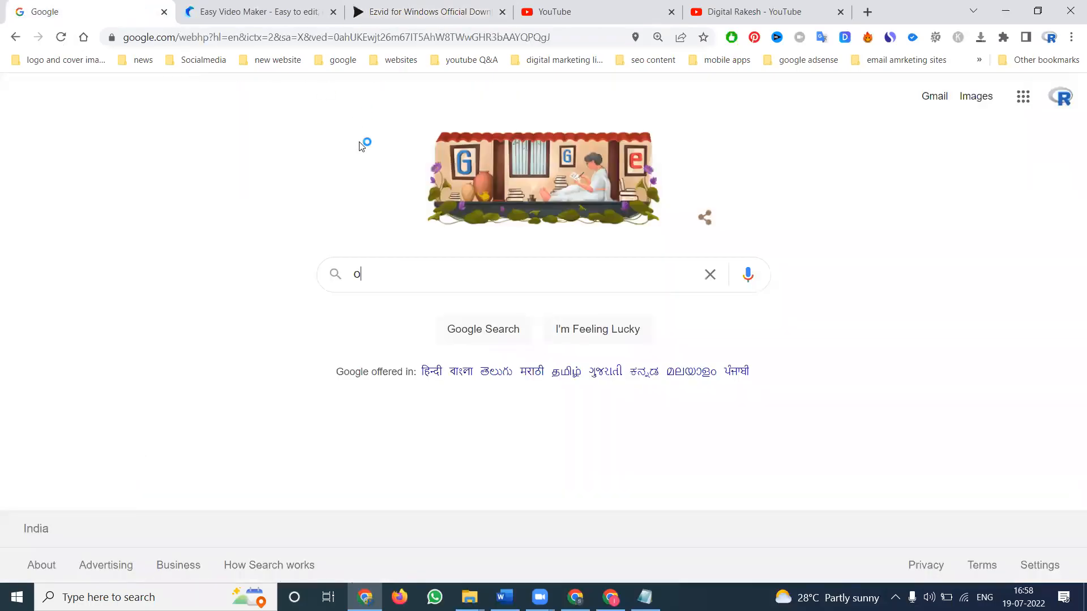
text(pen shot)
key(Return)
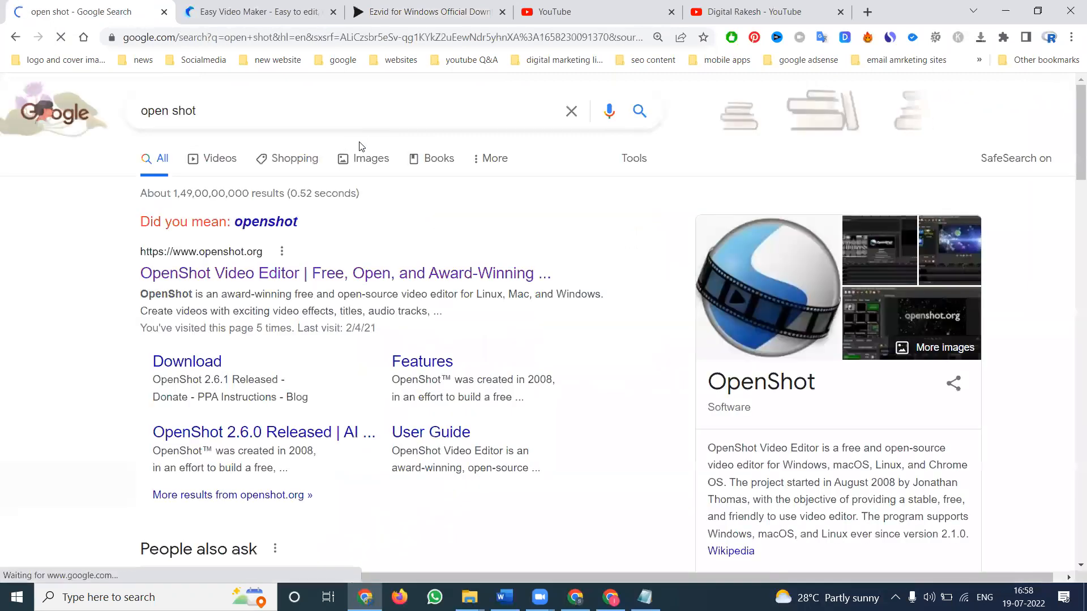
middle_click(182, 275)
Step: Switch to the OpenShot website tab and dismiss the ad-blocker notice
click(520, 10)
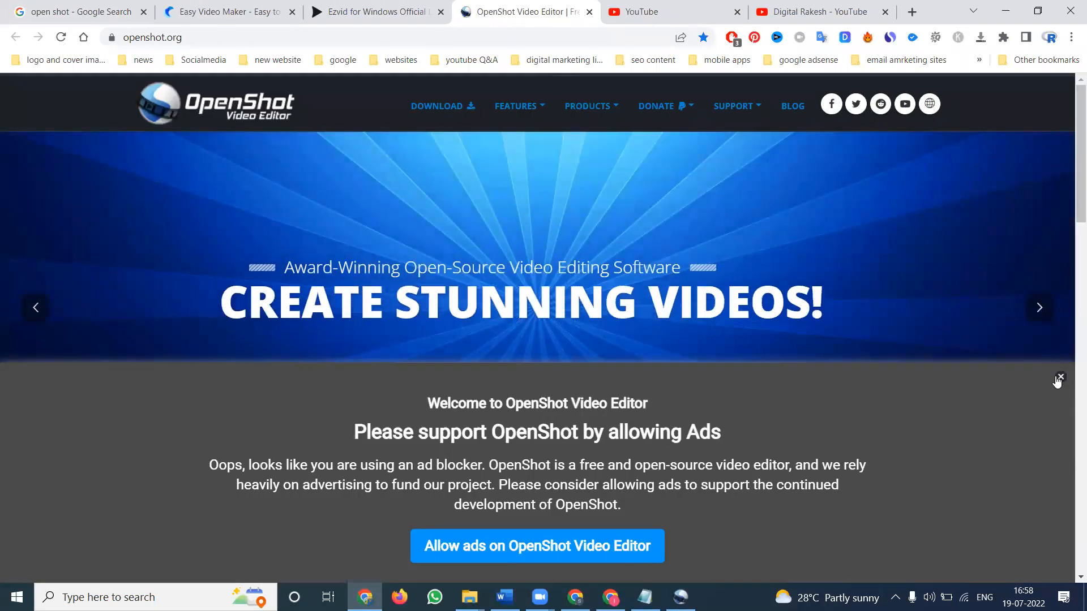
click(1059, 378)
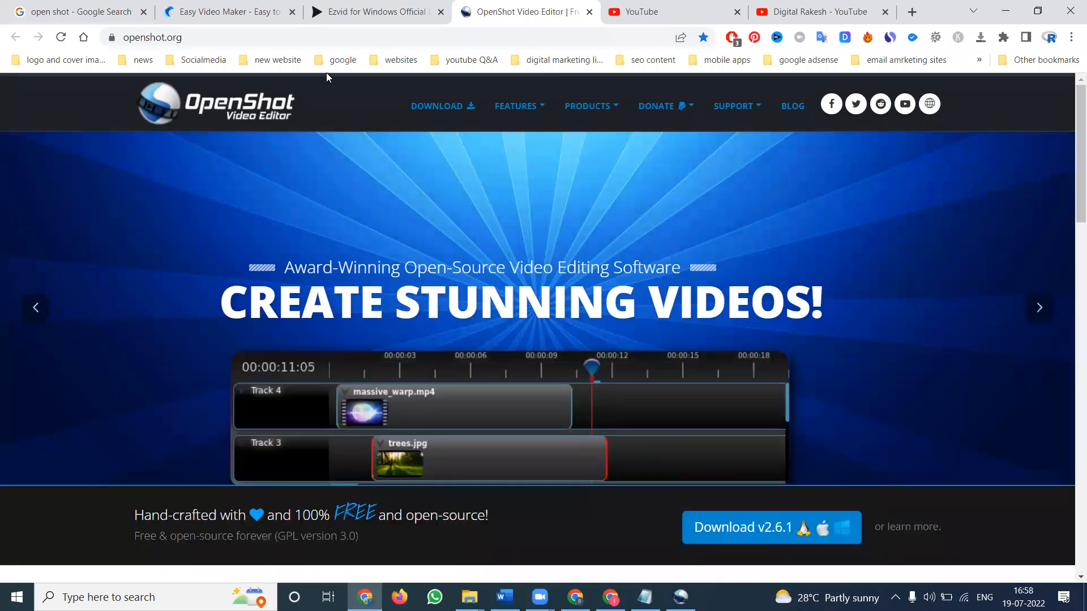
Step: Open the Easy Video Maker Buy Now page and review its pricing plans
click(252, 5)
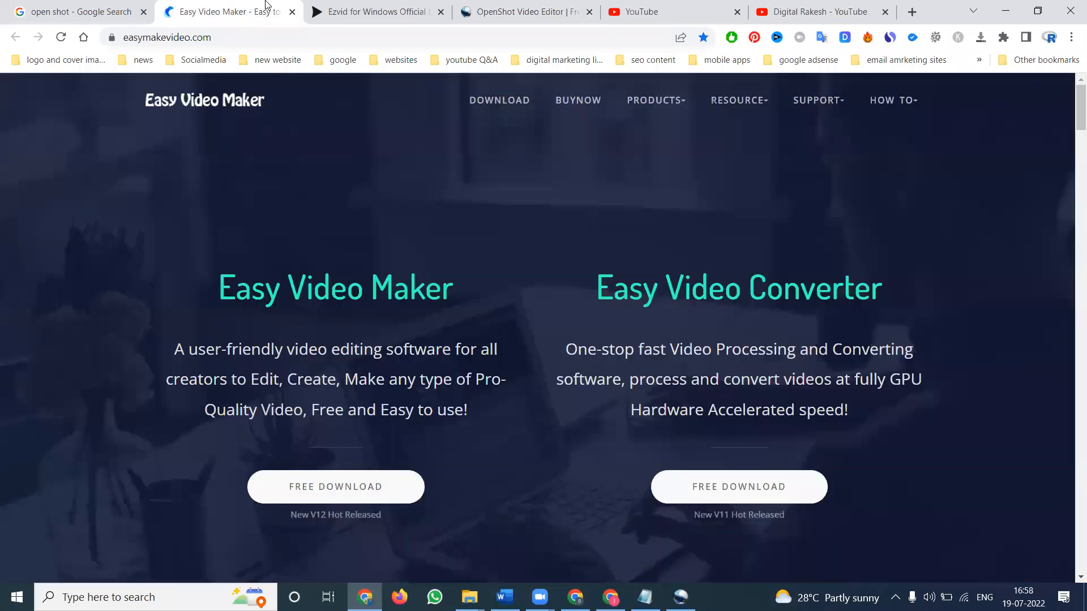
click(337, 4)
click(237, 8)
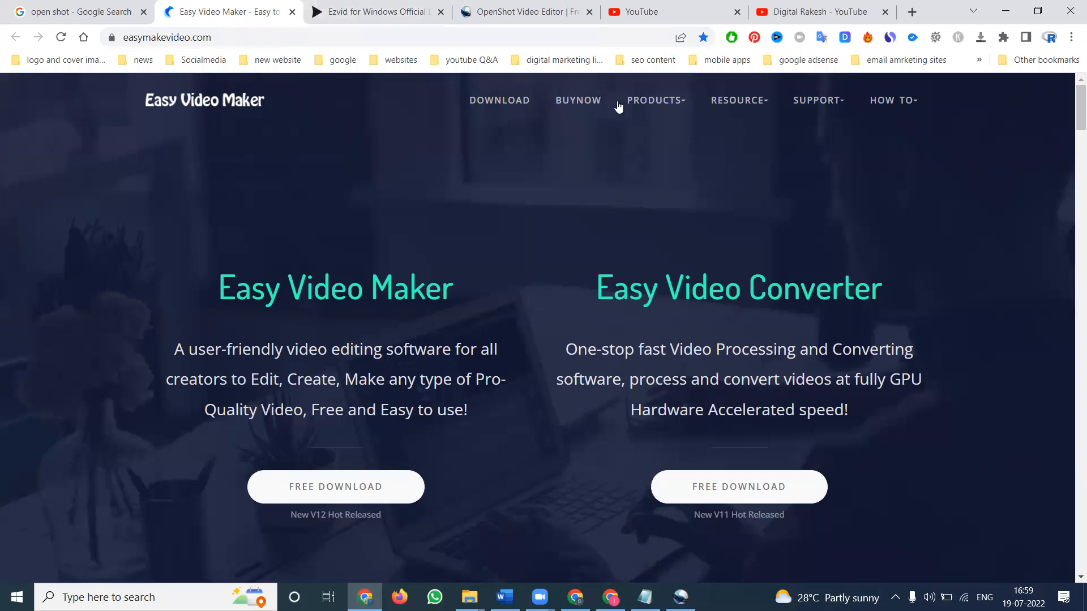
click(578, 102)
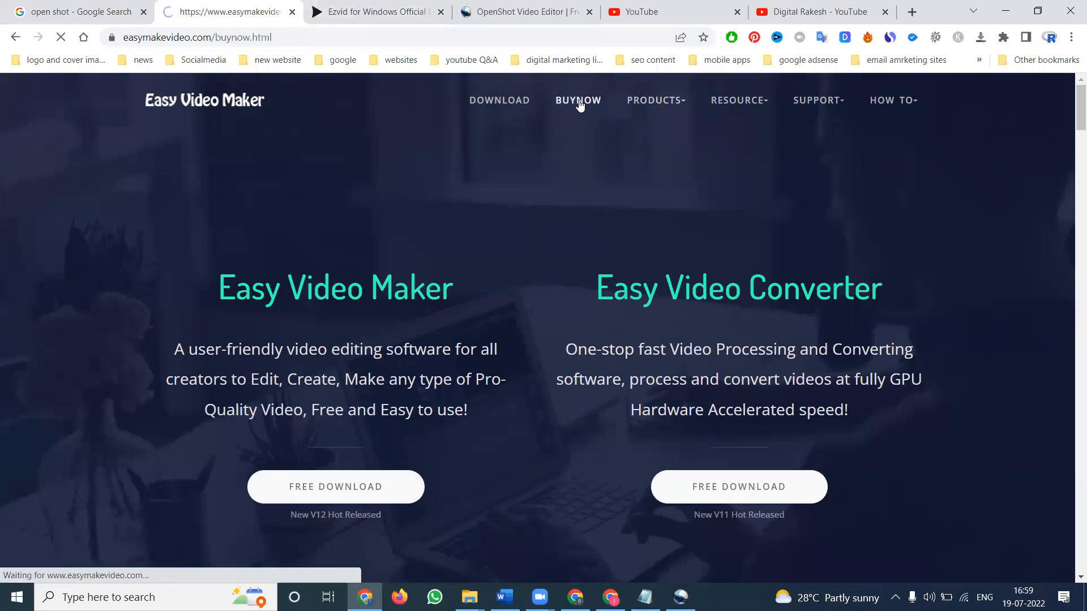
scroll(578, 103, down, 7)
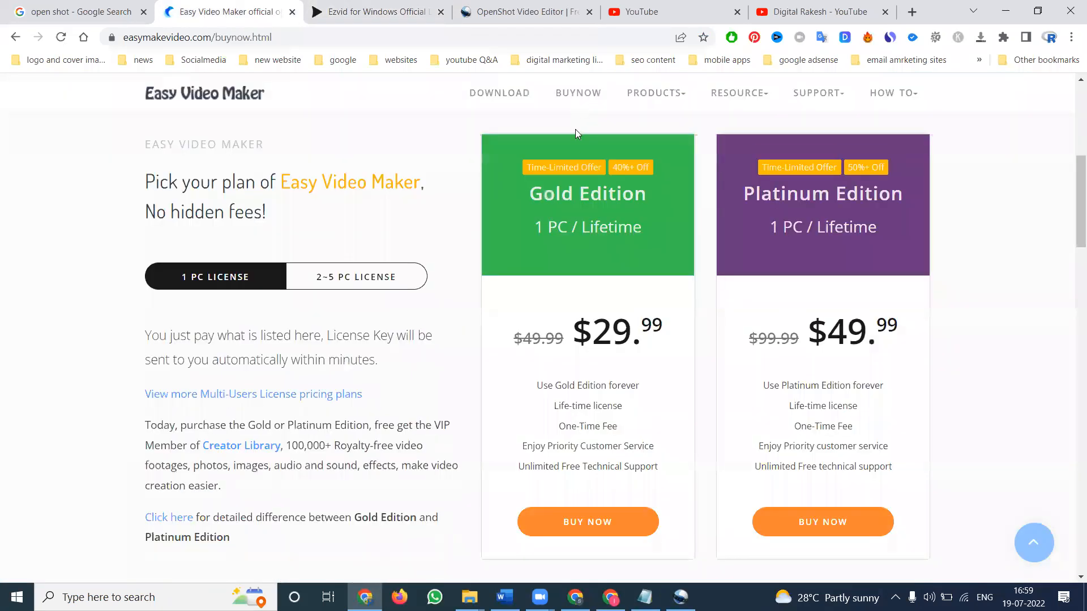
scroll(575, 133, down, 2)
scroll(487, 215, up, 3)
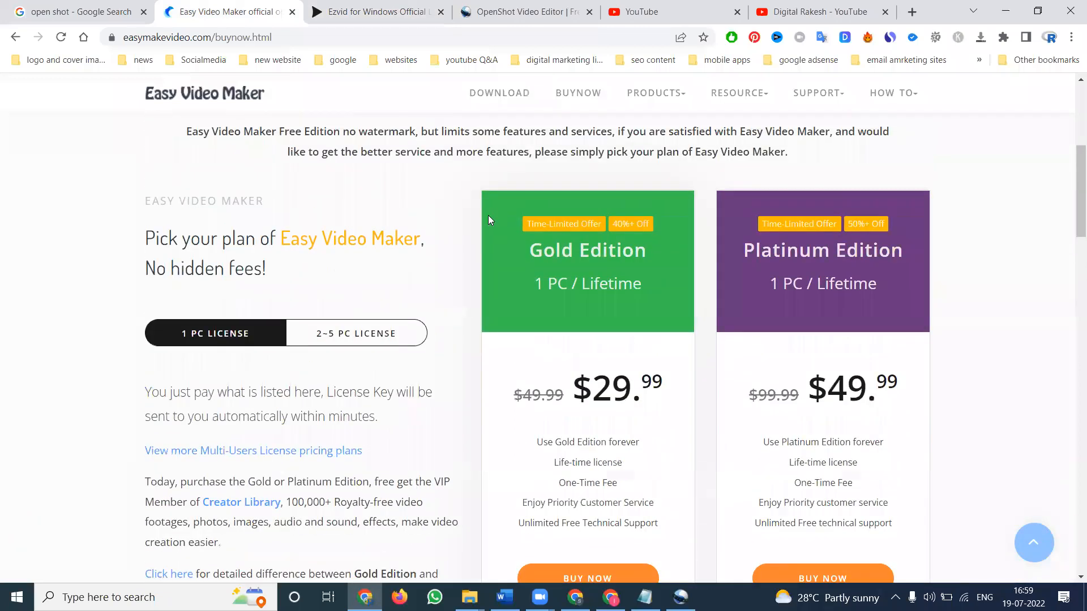
Step: Switch the Easy Video Maker pricing to the 2~5 PC license and review the plans
click(337, 343)
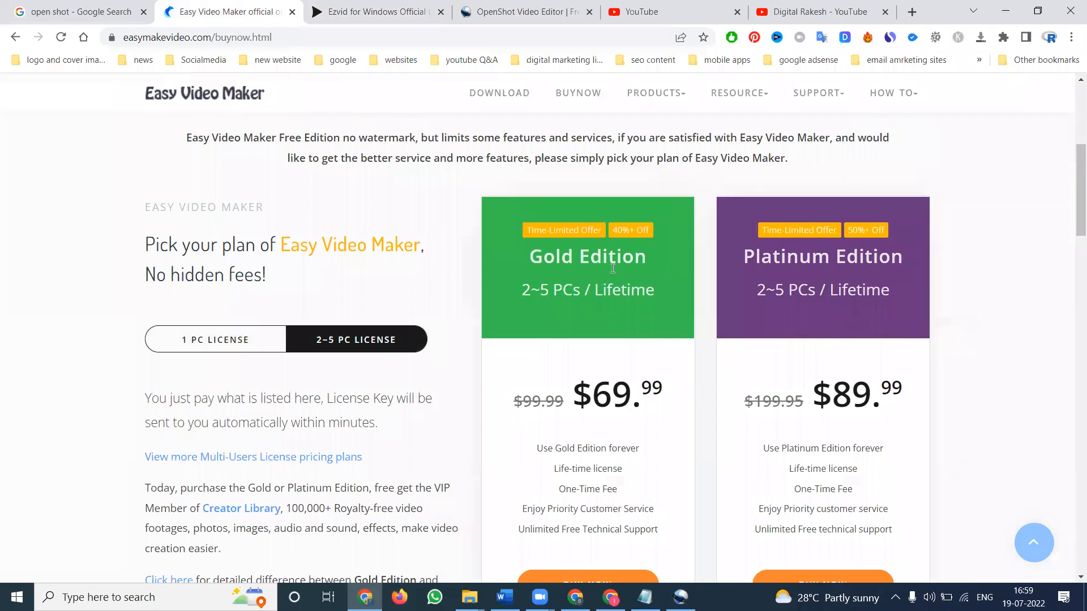
scroll(612, 266, down, 6)
scroll(567, 213, up, 2)
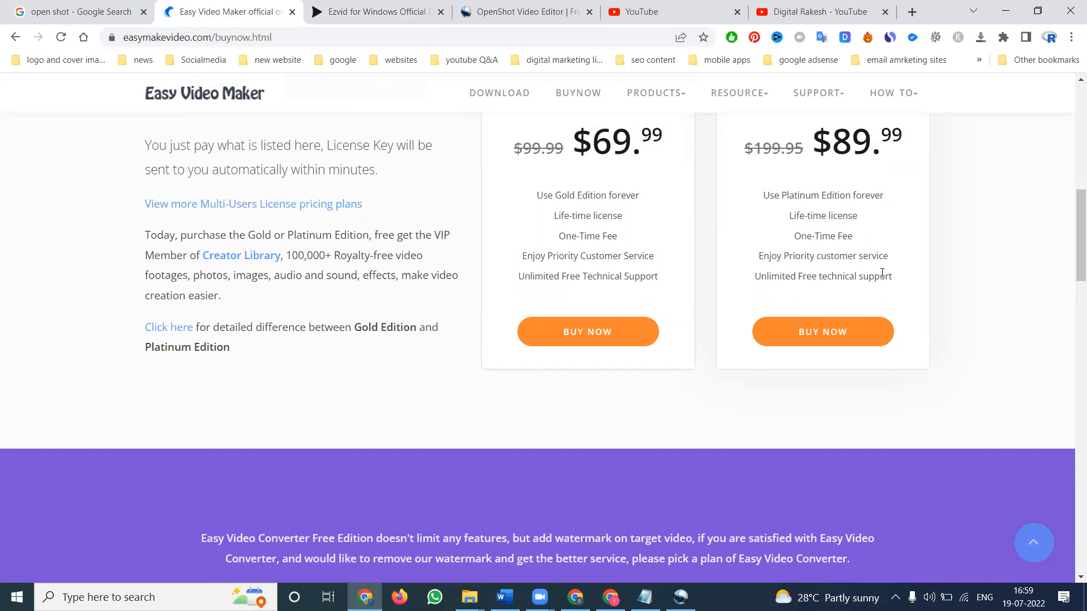
scroll(884, 276, up, 3)
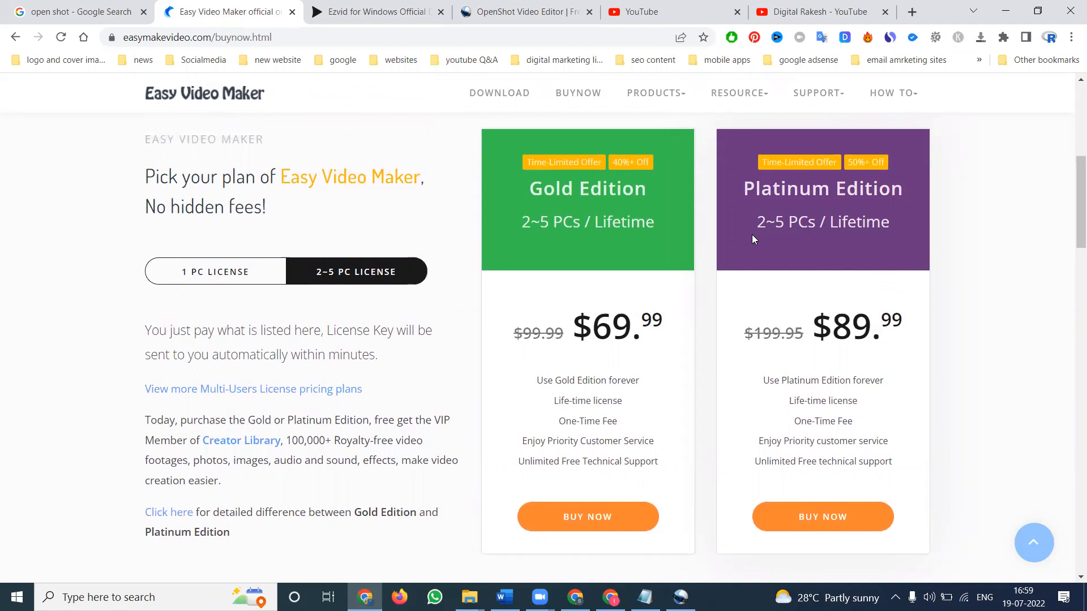
Step: Switch to the other Chrome window and open the IMFIT Gym and Fitness Center channel videos tab
click(610, 597)
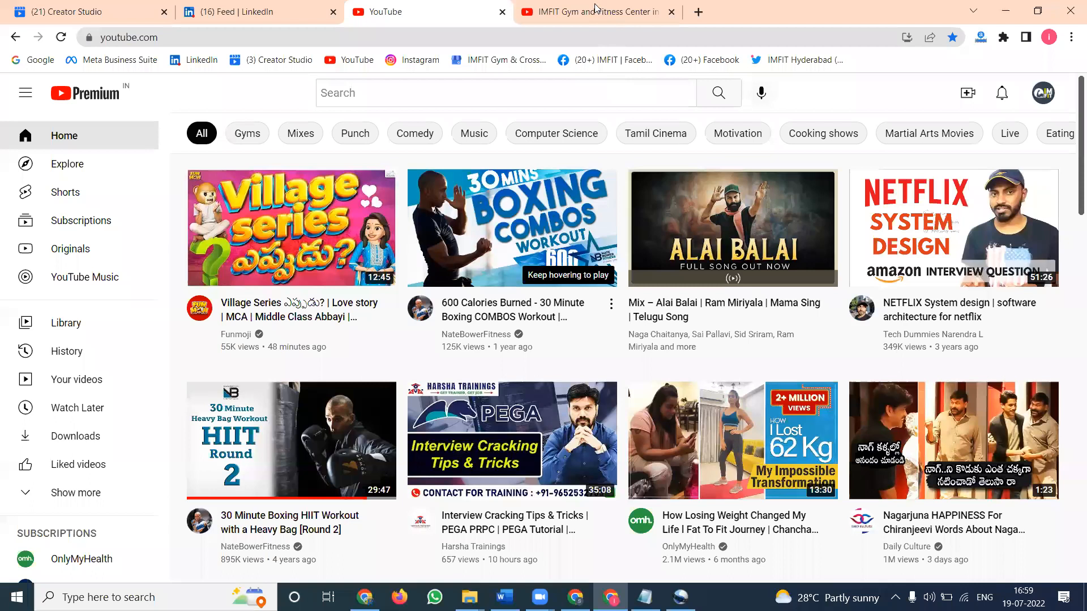
click(594, 8)
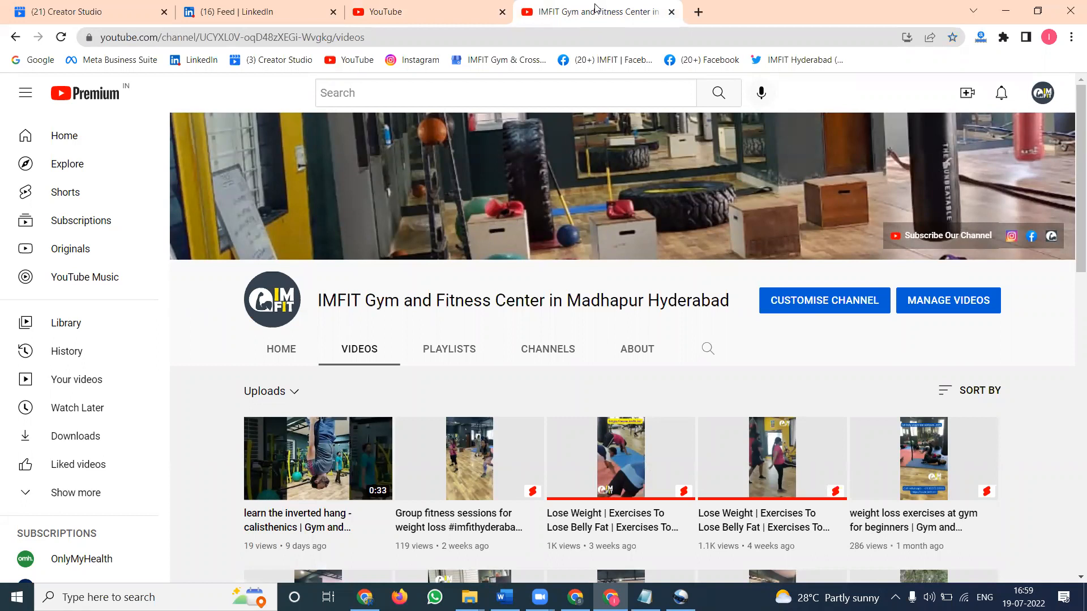
Step: Switch to File Explorer and open the 2022 folder under Projects (F:) > imfit
click(469, 597)
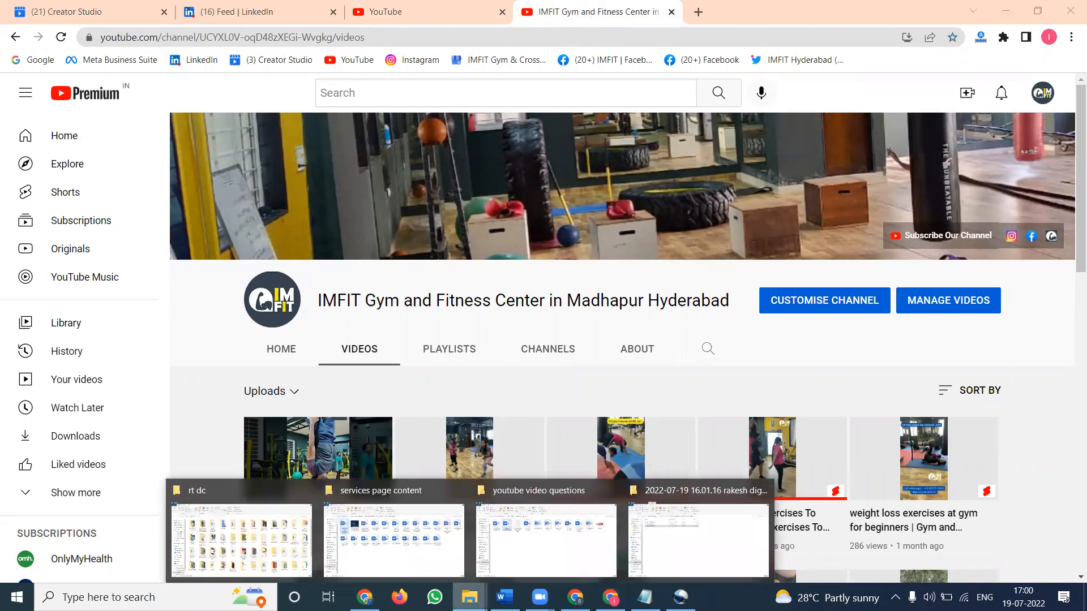
click(455, 490)
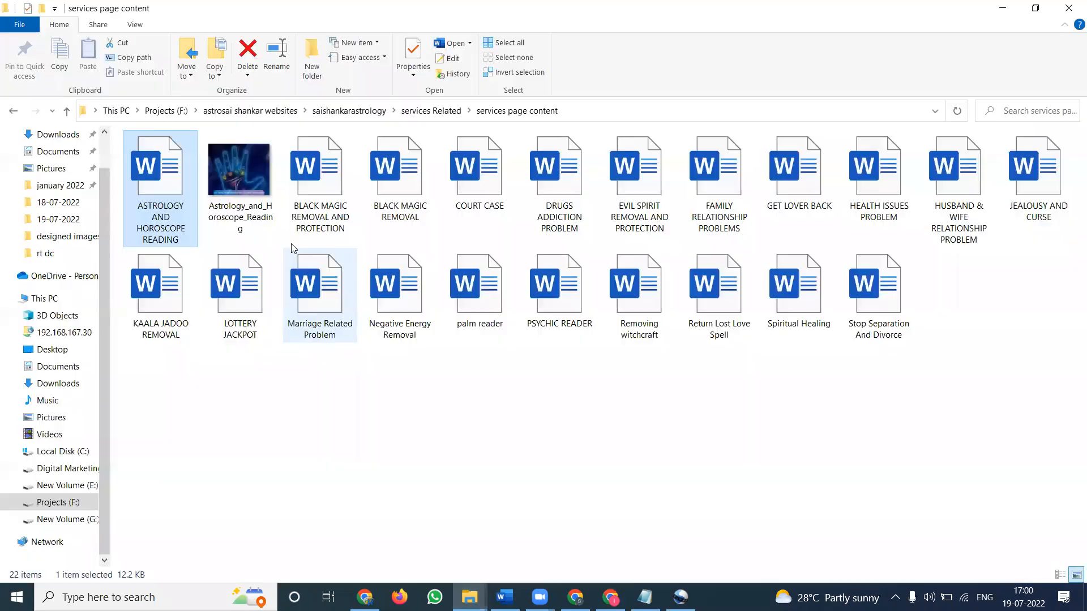
click(166, 111)
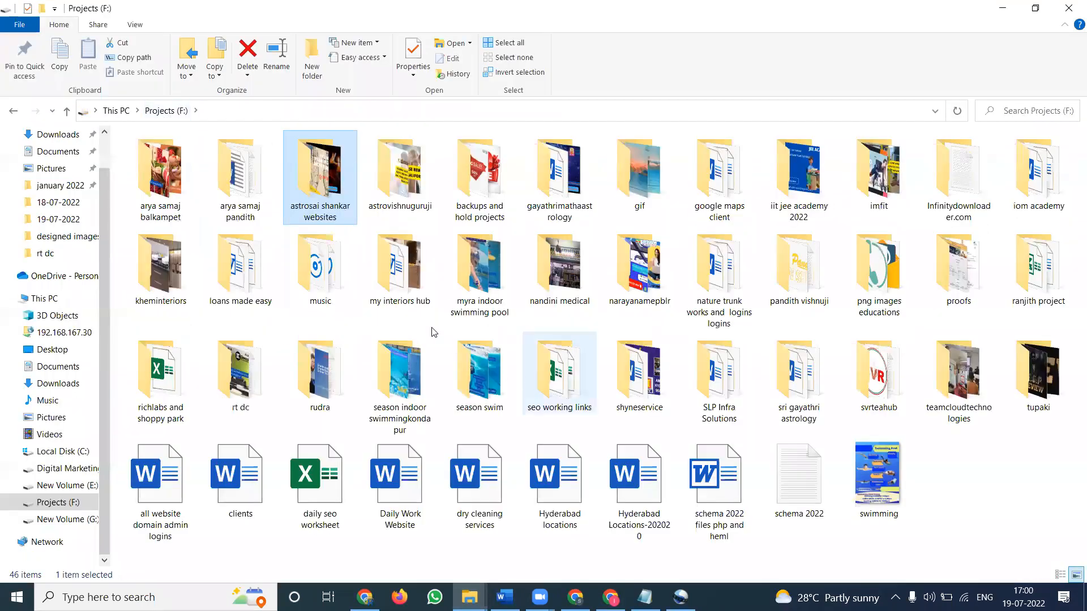
double_click(878, 170)
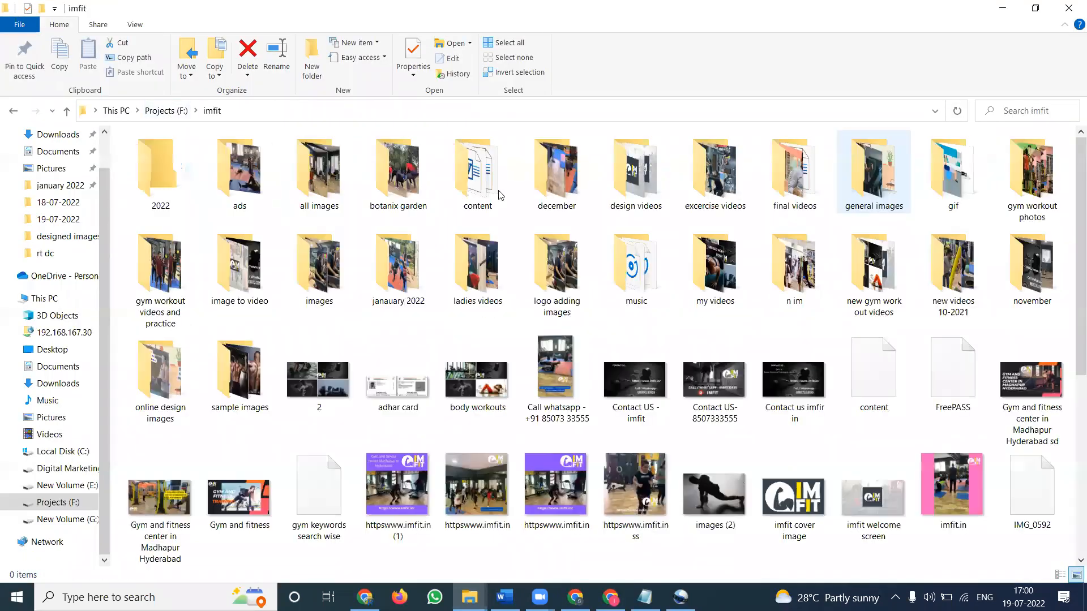
double_click(168, 158)
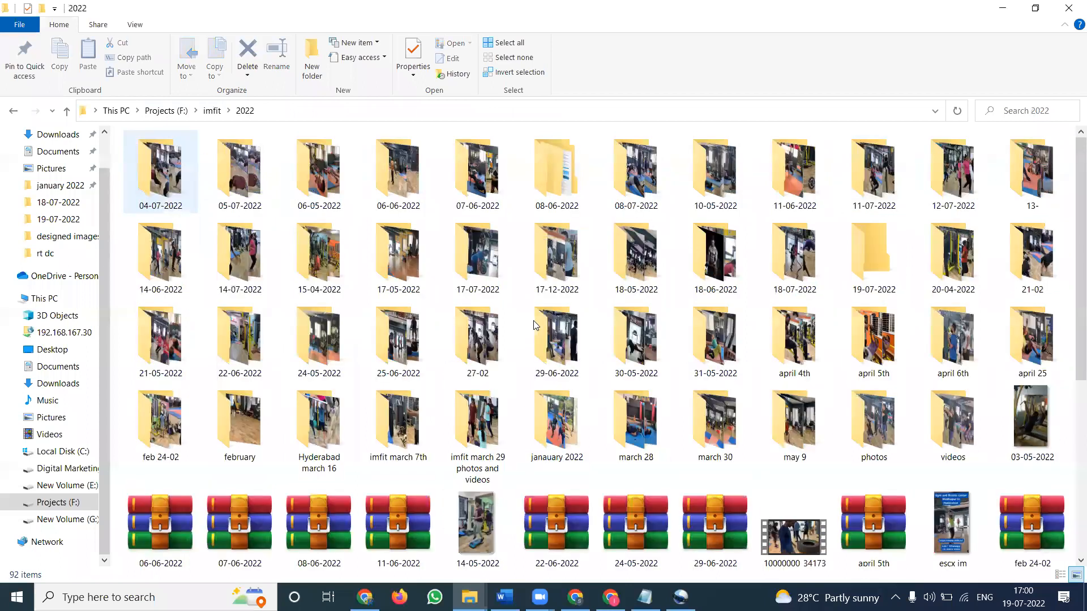
Step: Check the 17-07-2022 folder and open the 14-07-2022 folder of gym video clips
double_click(477, 276)
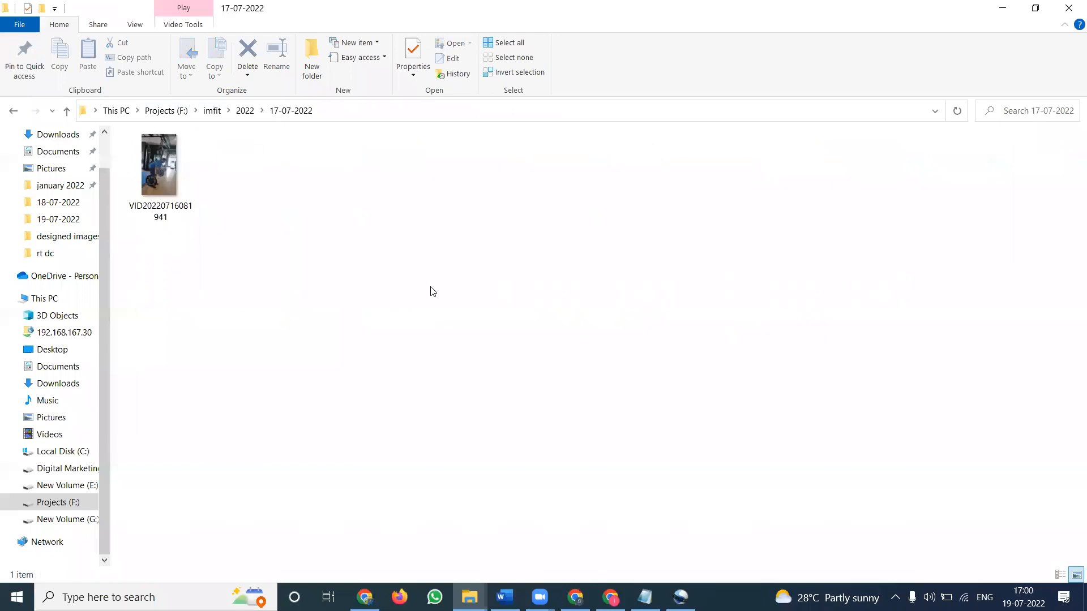
click(244, 110)
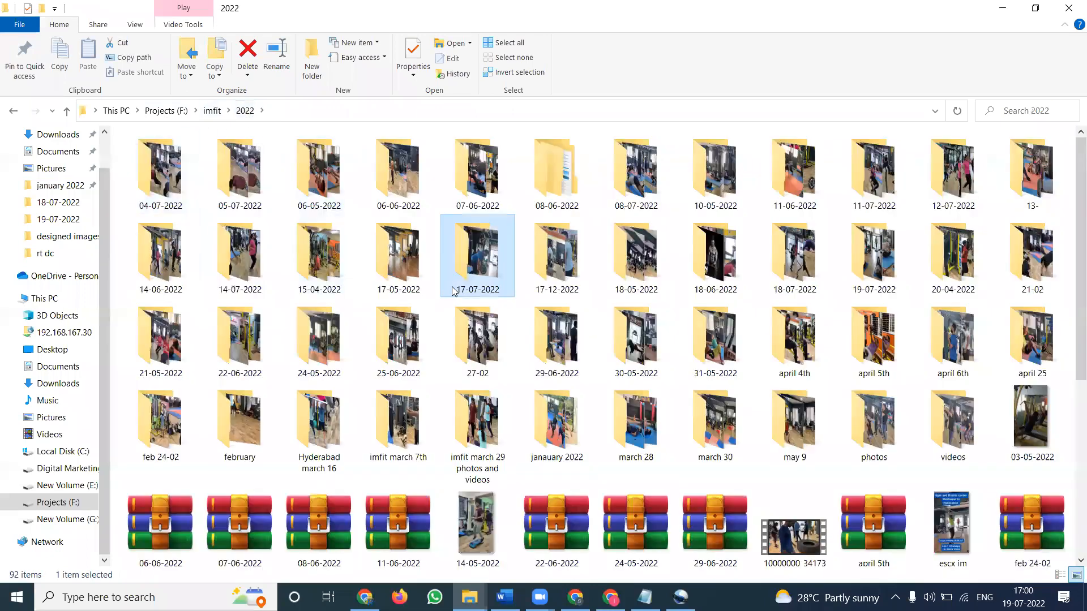
double_click(261, 260)
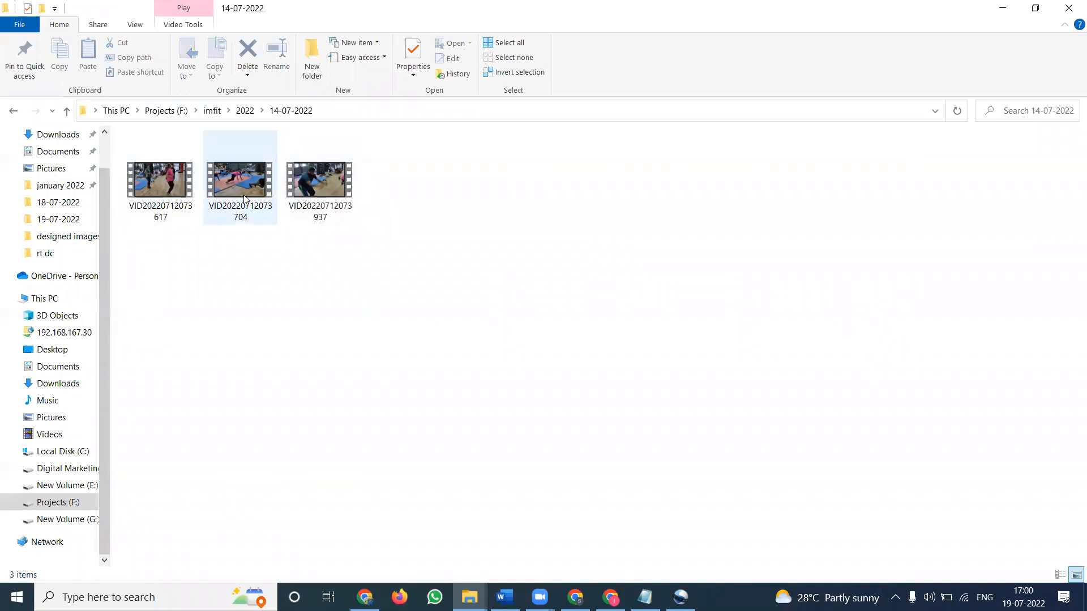
mouse_move(244, 198)
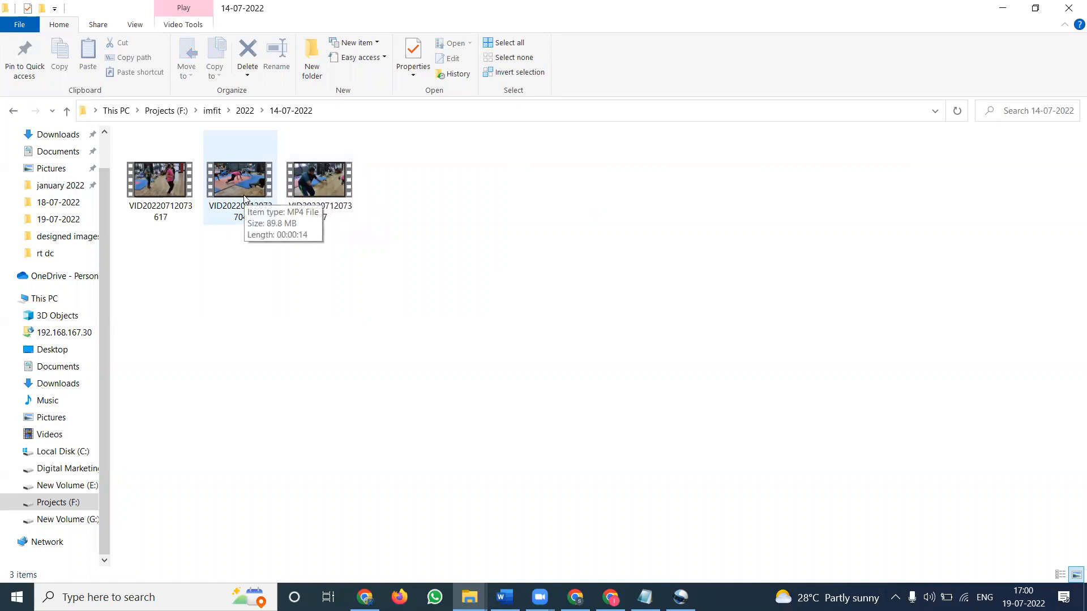
Step: Launch Easy Video Maker from the desktop and continue with the free edition instead of upgrading
mouse_move(165, 195)
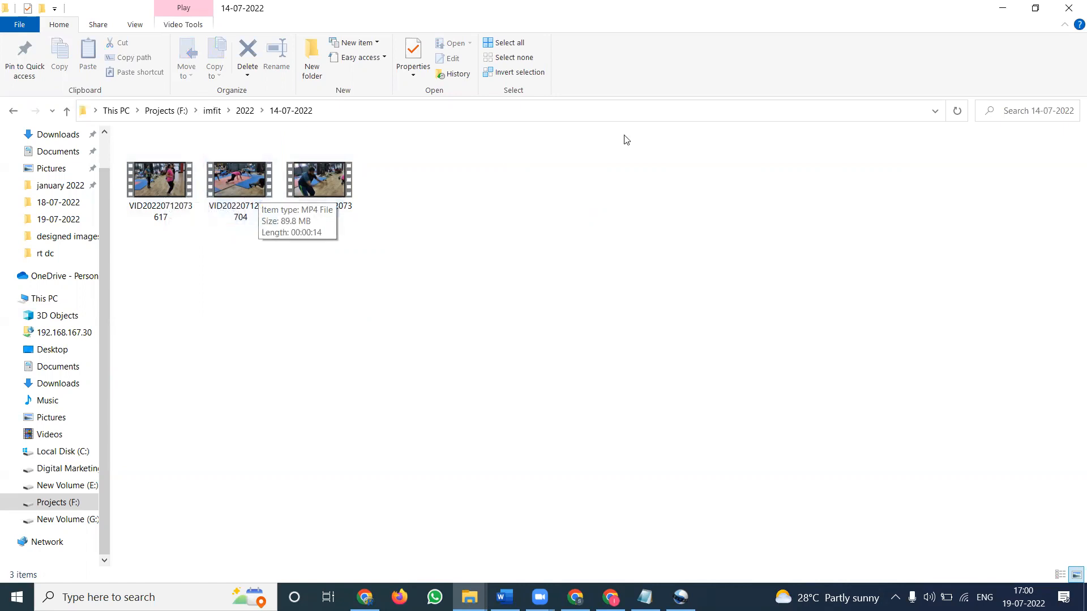
click(1009, 8)
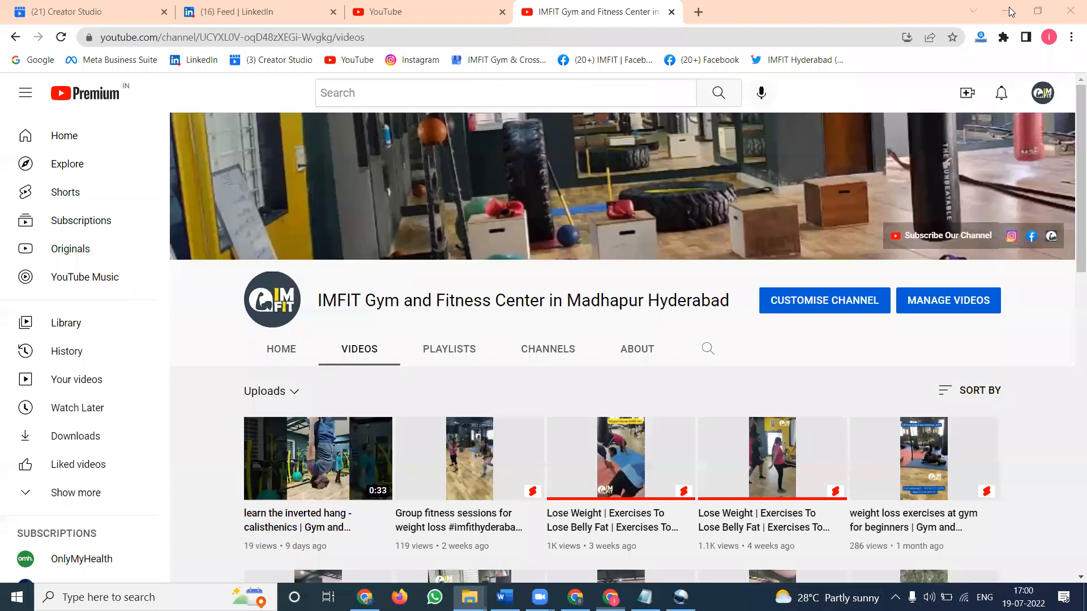
click(1010, 9)
click(1009, 10)
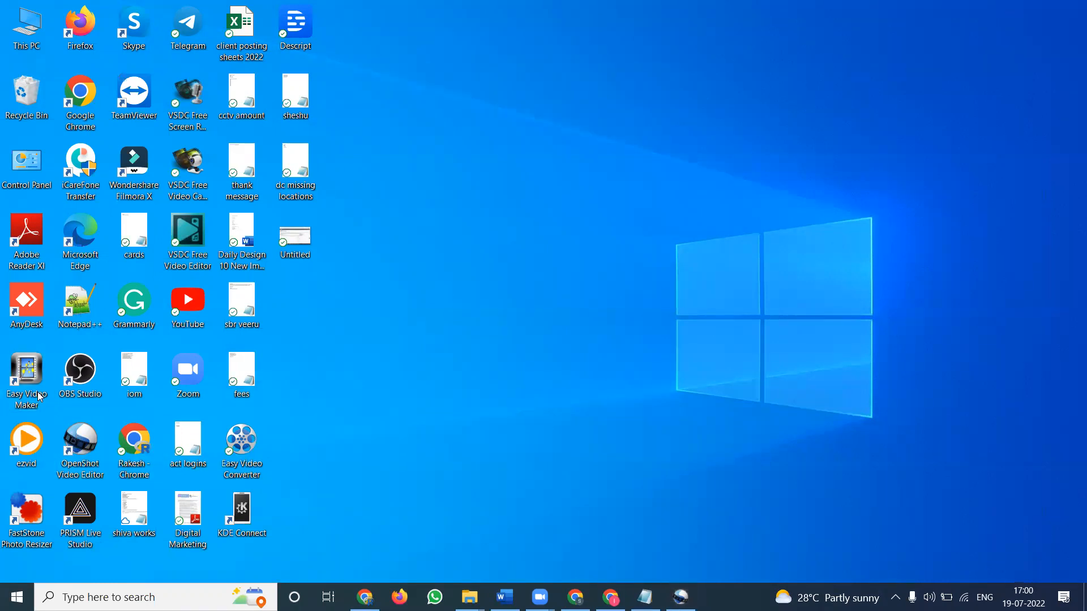
double_click(27, 379)
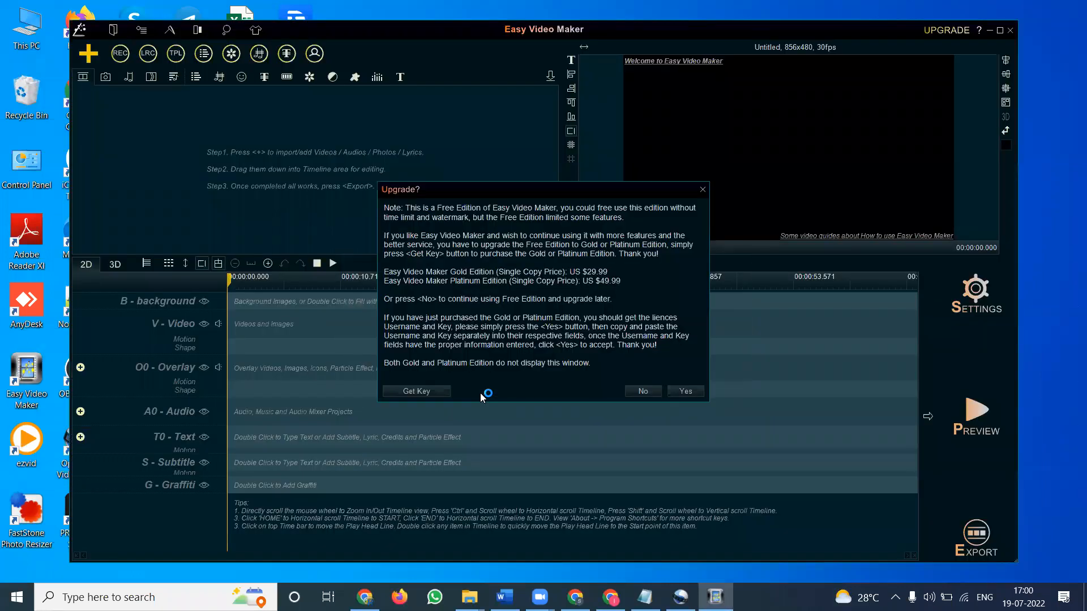
click(638, 395)
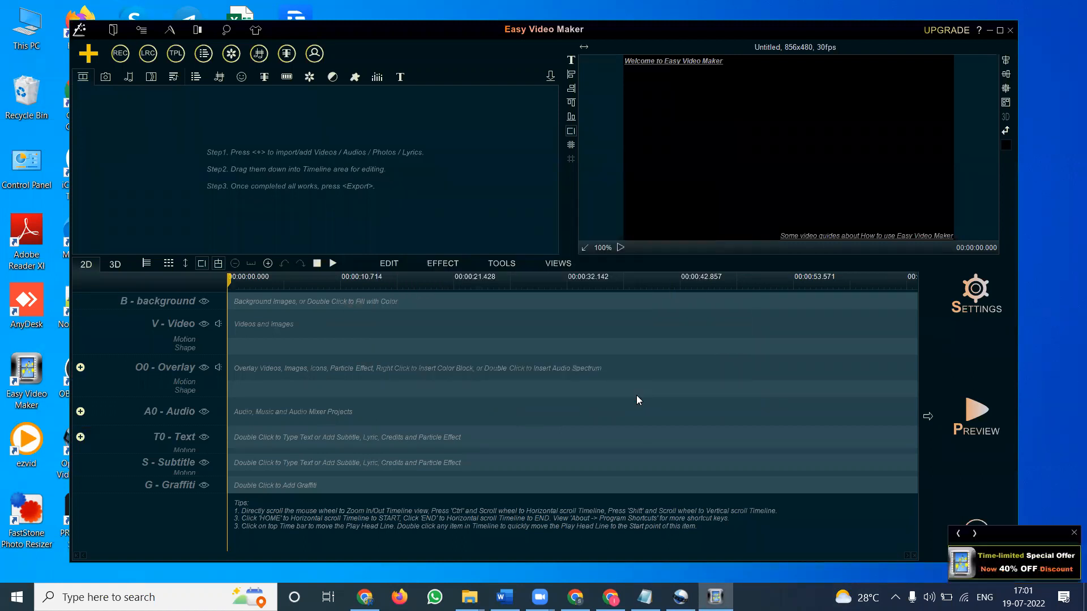
Step: Import the three gym clips from the 14-07-2022 folder into the Easy Video Maker video media list
mouse_move(470, 597)
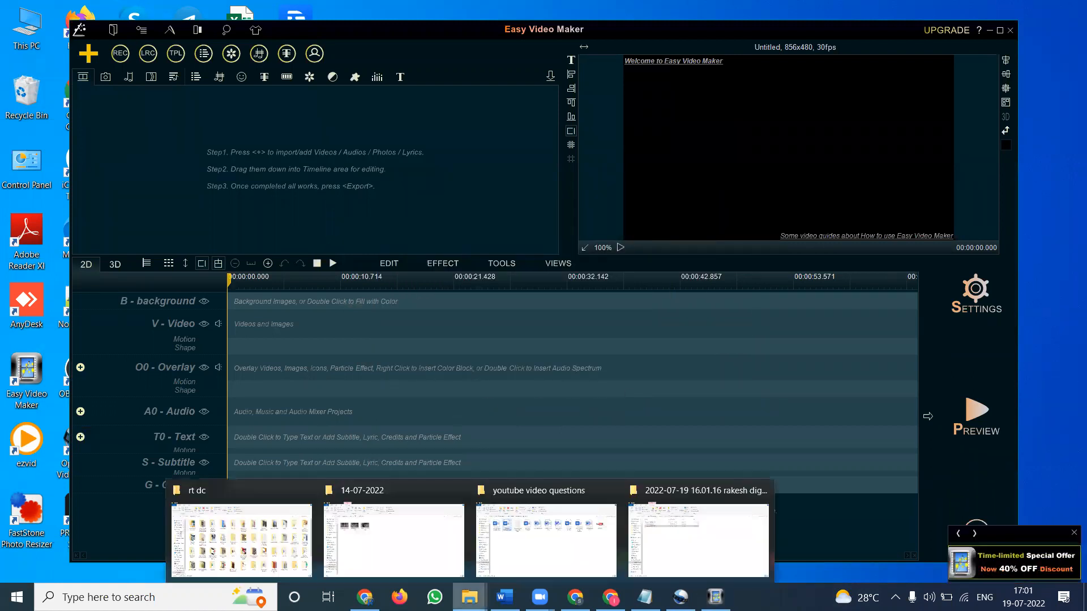
click(425, 543)
drag(396, 256, 431, 225)
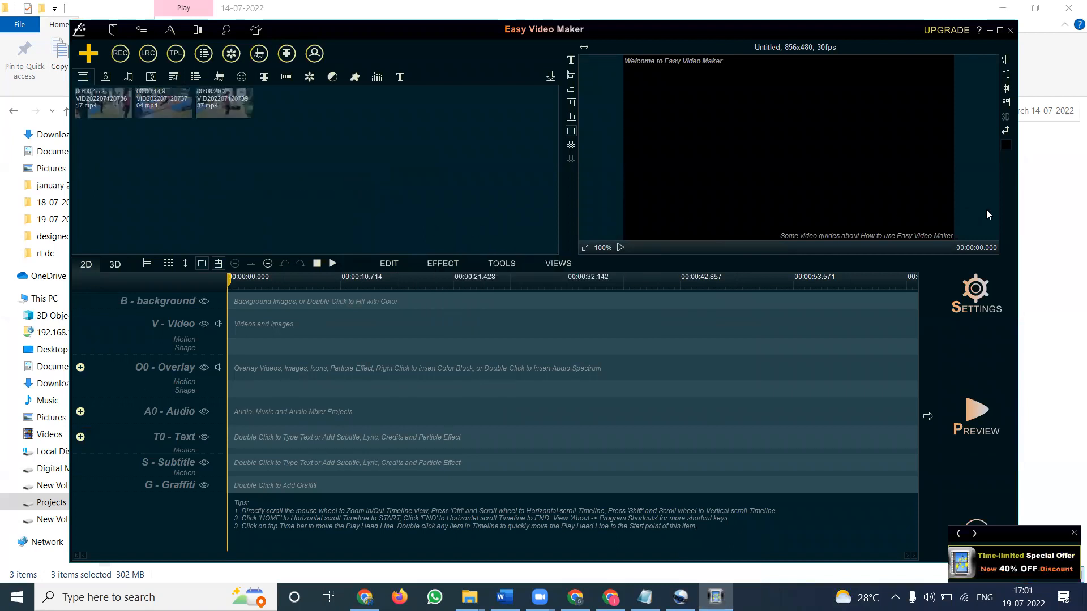
Step: Open the imfit folder and preview the Contact US images in the photo viewer
click(1053, 215)
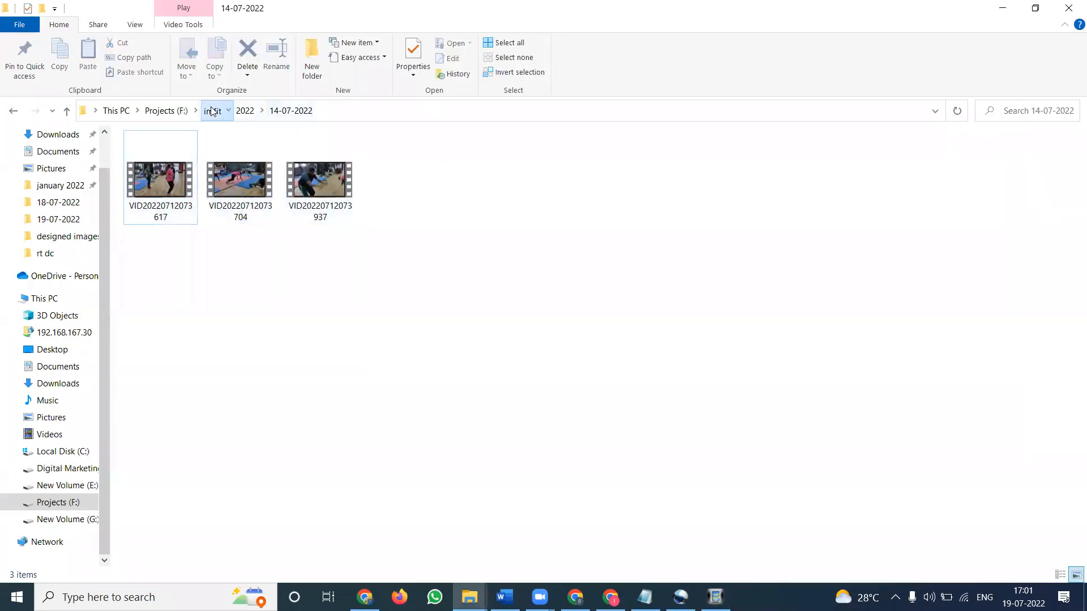
click(212, 110)
scroll(622, 384, down, 2)
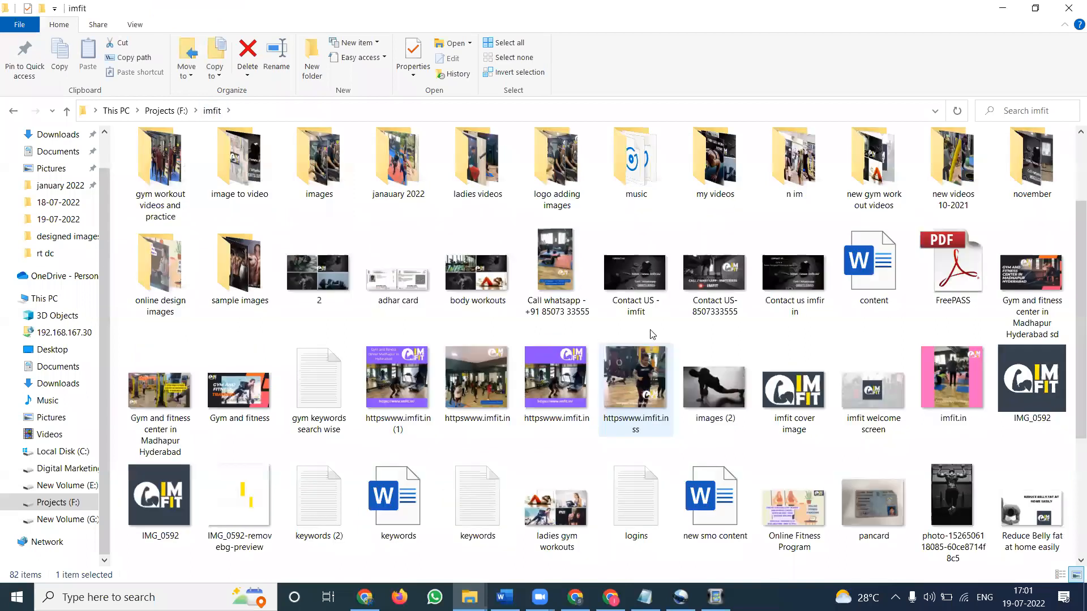
double_click(638, 280)
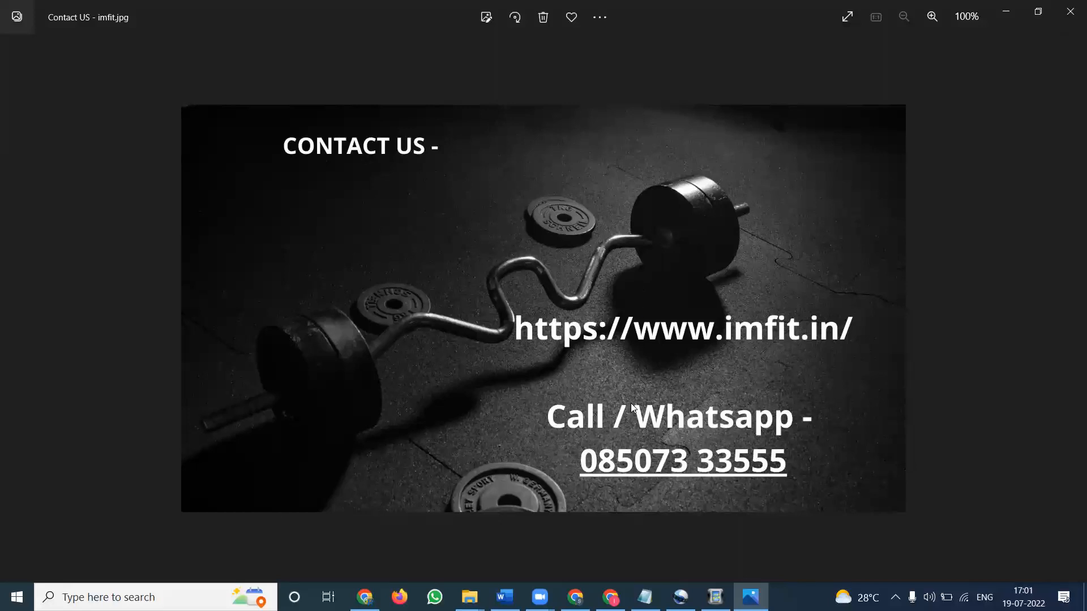
click(1066, 309)
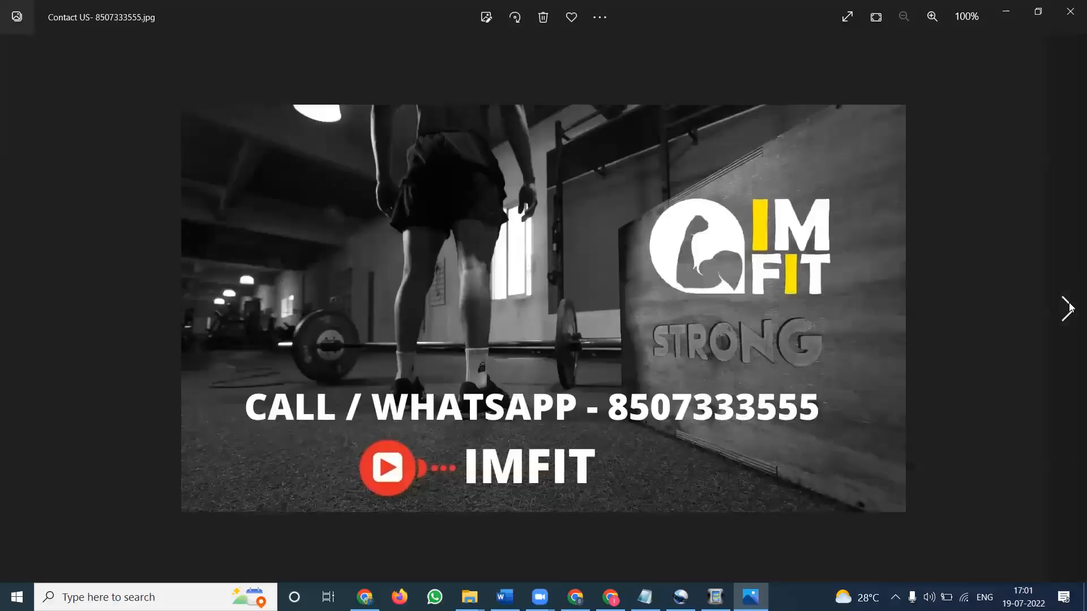
click(1066, 308)
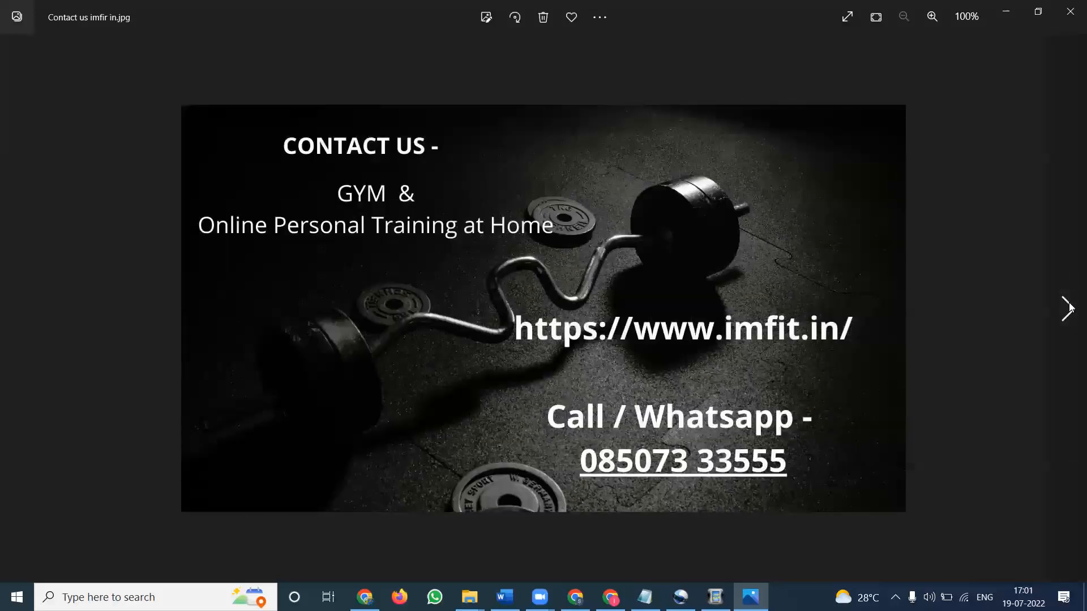
click(1070, 14)
Step: Import the Contact us imfir in and imfit welcome screen images into the image media list
drag(791, 271, 490, 238)
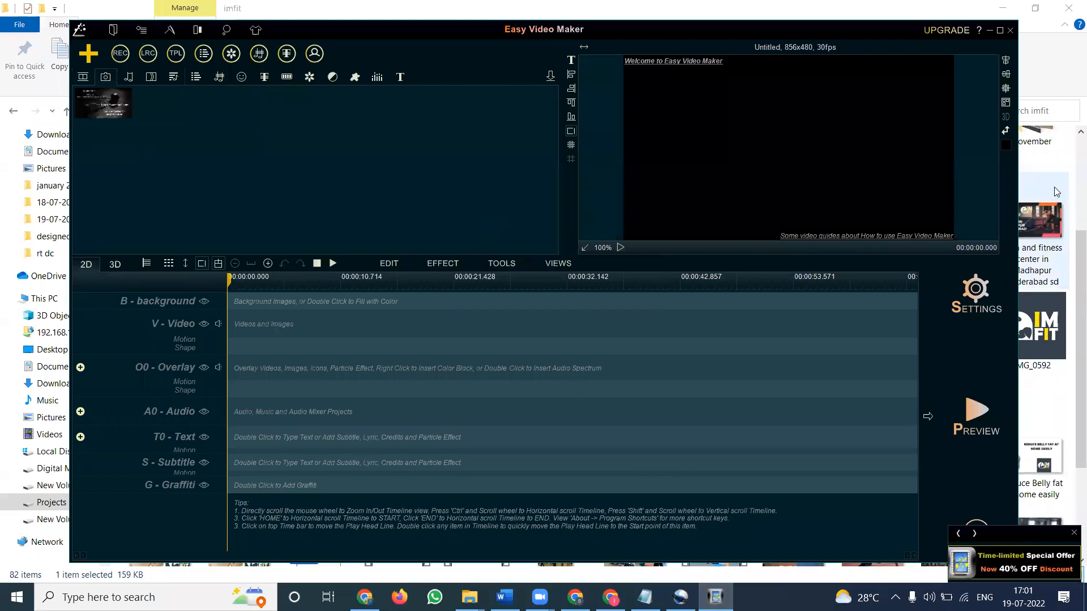
click(1056, 191)
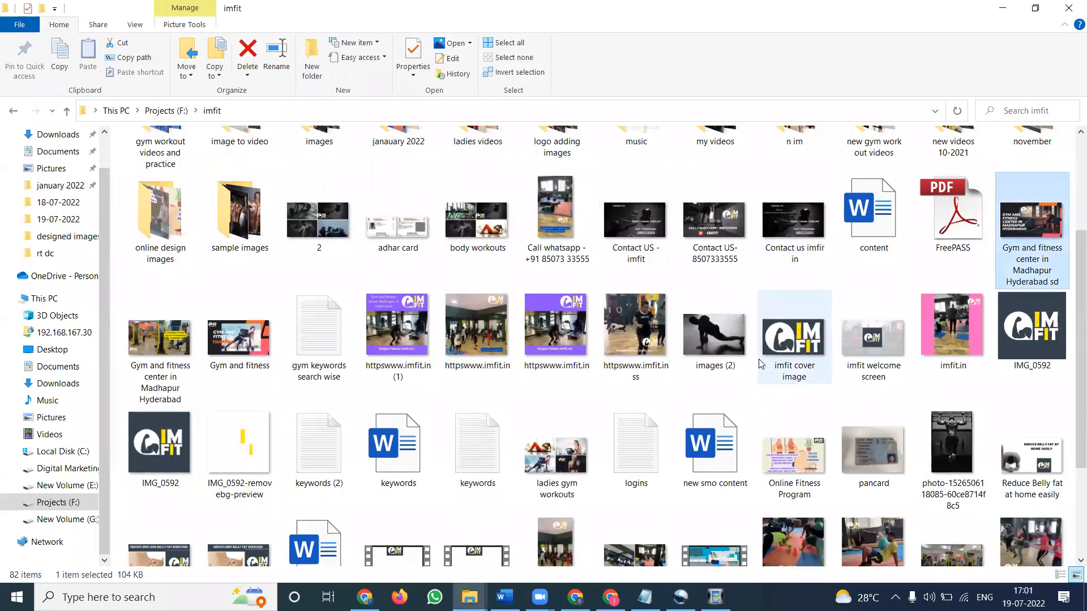
click(887, 329)
double_click(888, 329)
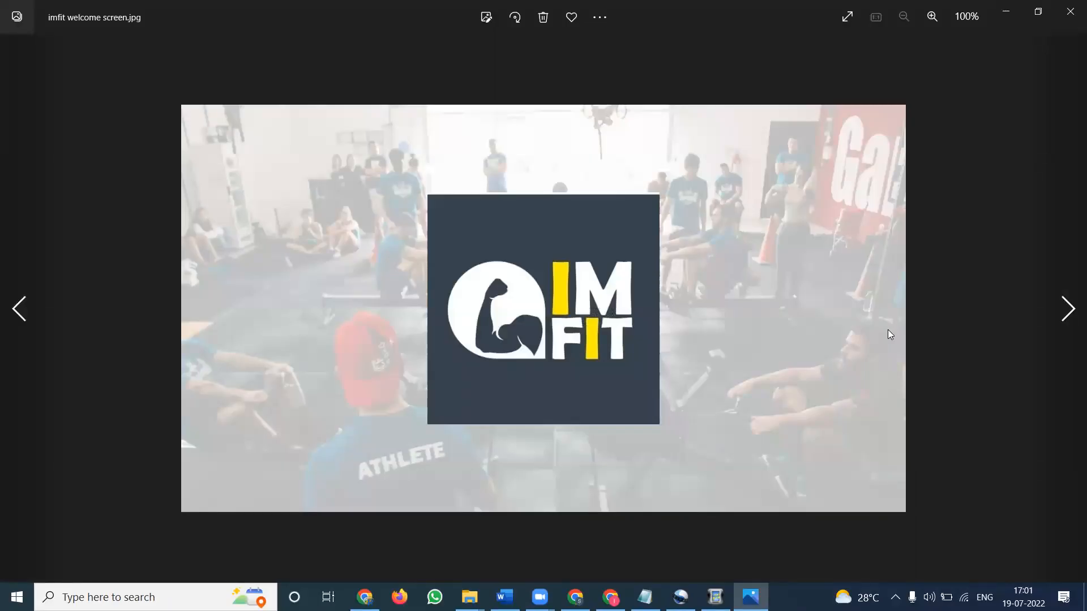
click(1070, 11)
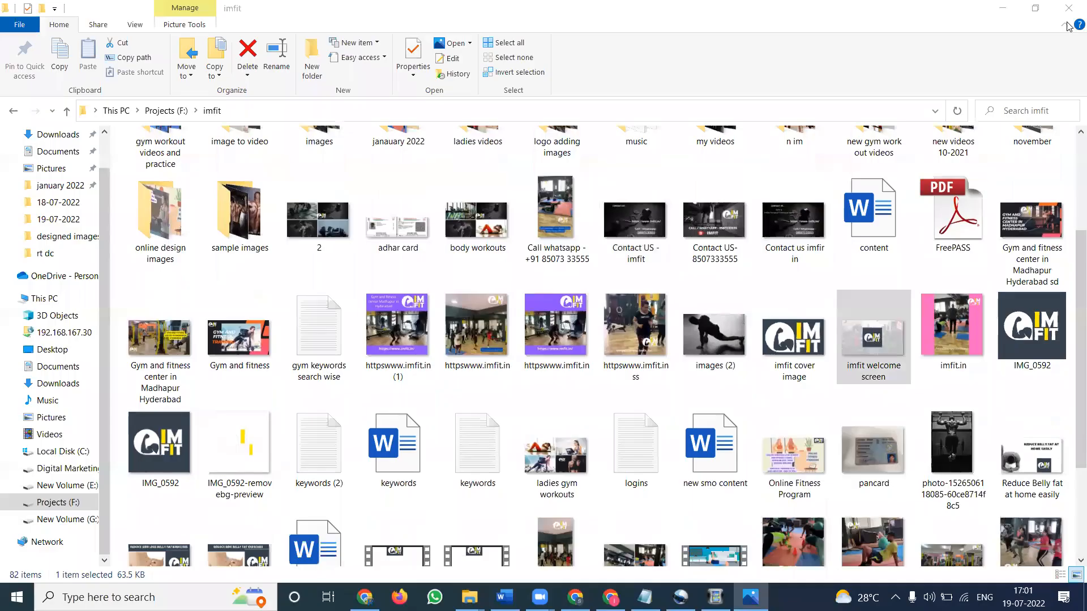
scroll(866, 363, down, 1)
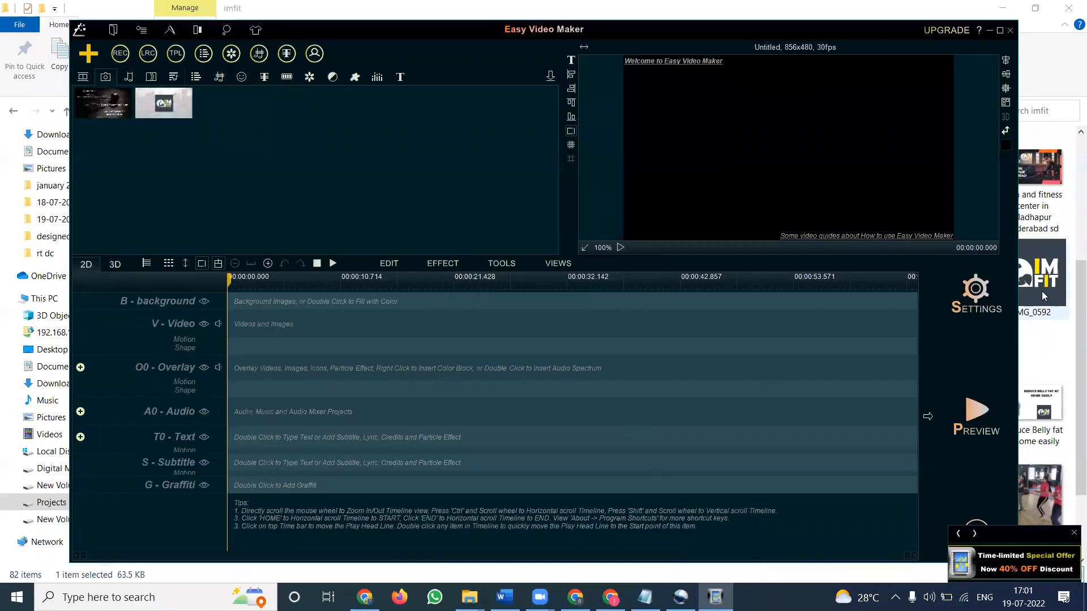
Step: Preview the subscribe imfit gym hyderabad video and add it to the video media list
click(1041, 291)
scroll(889, 303, down, 1)
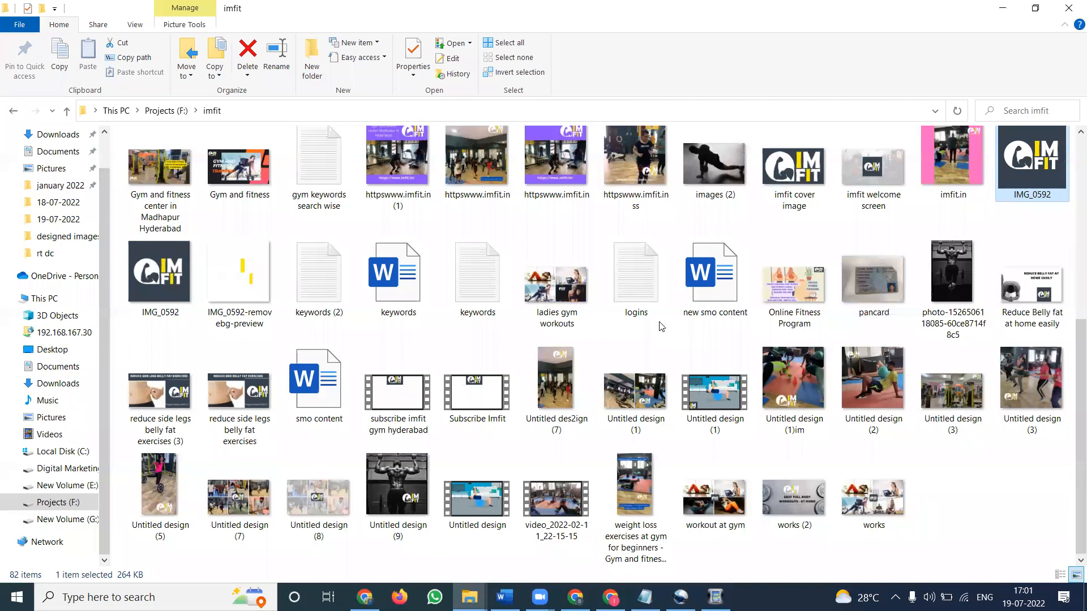
double_click(398, 401)
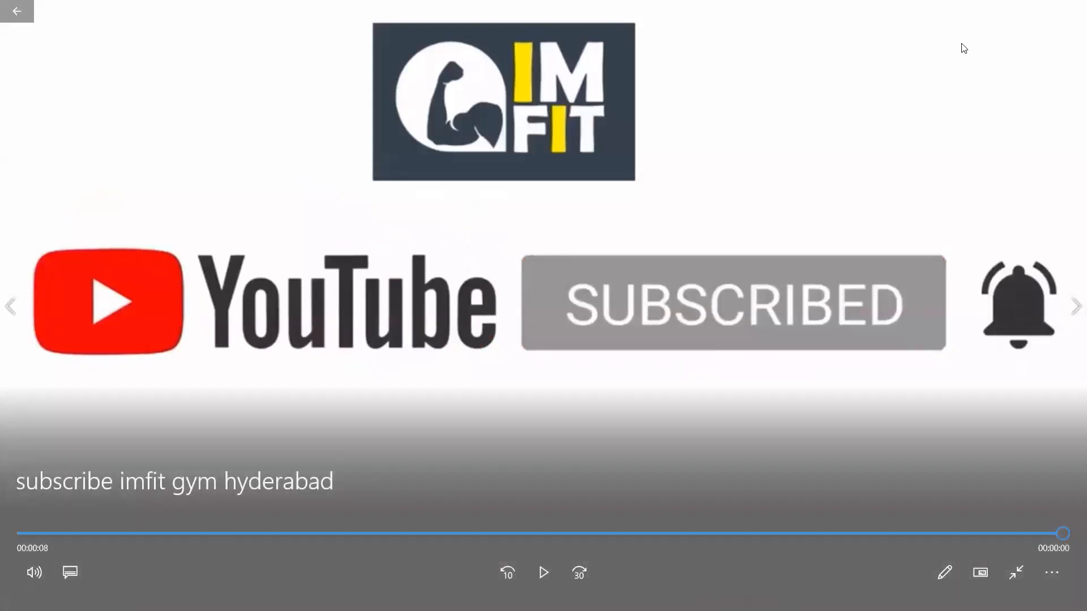
mouse_move(1071, 6)
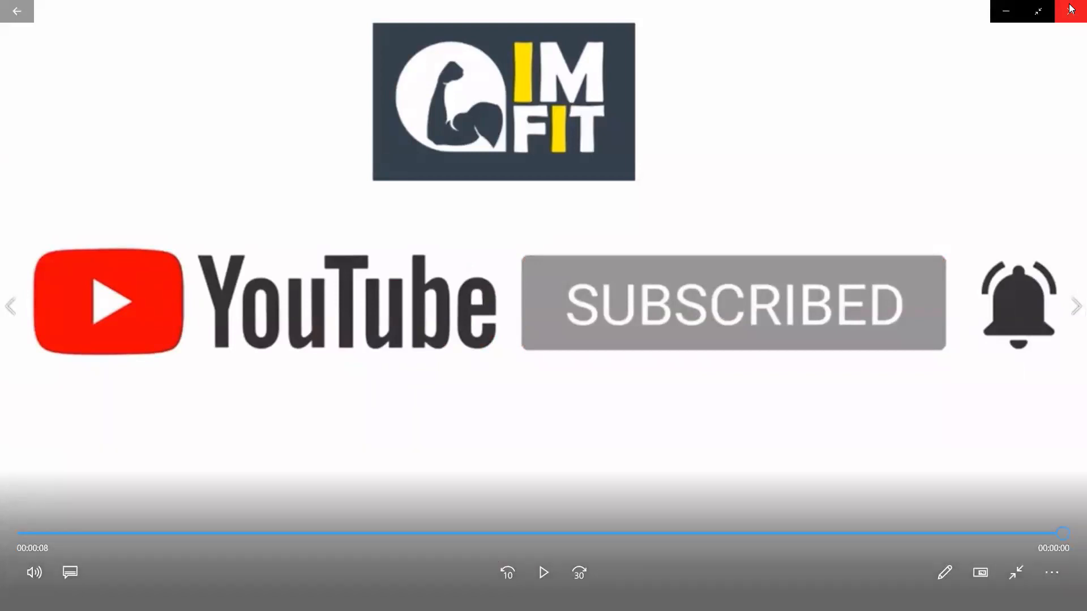
click(1071, 8)
click(365, 597)
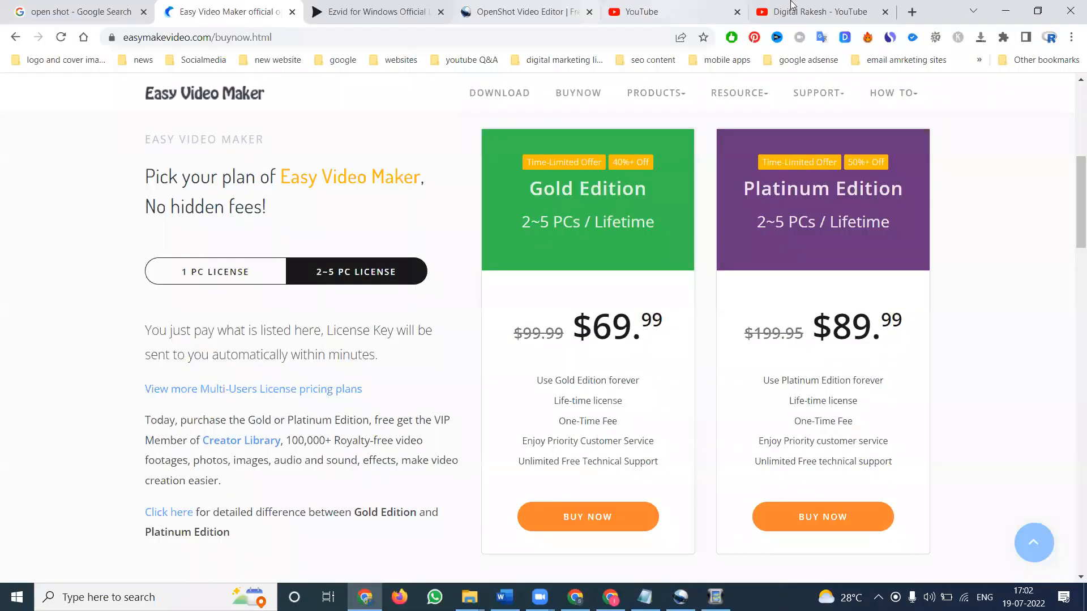
click(792, 7)
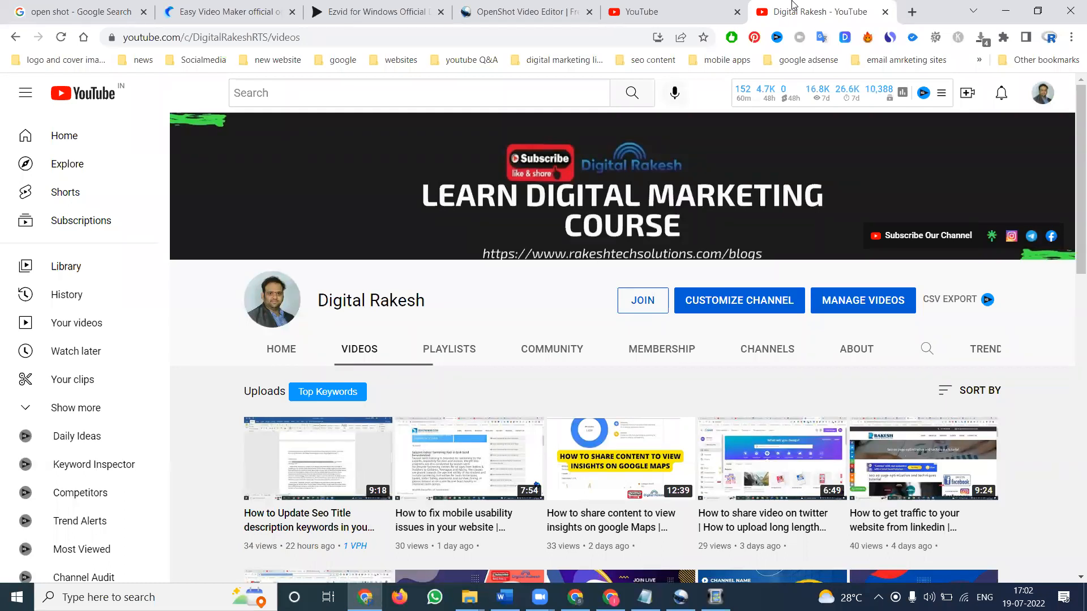
click(1000, 12)
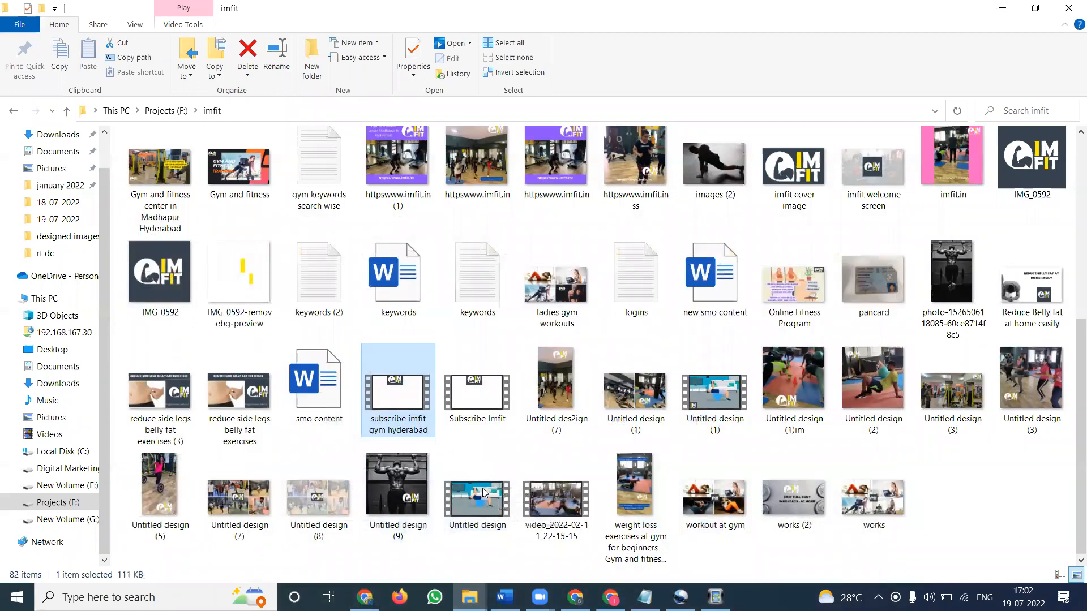
Step: Add the imfit welcome screen image to the start of the video line on the timeline
click(716, 597)
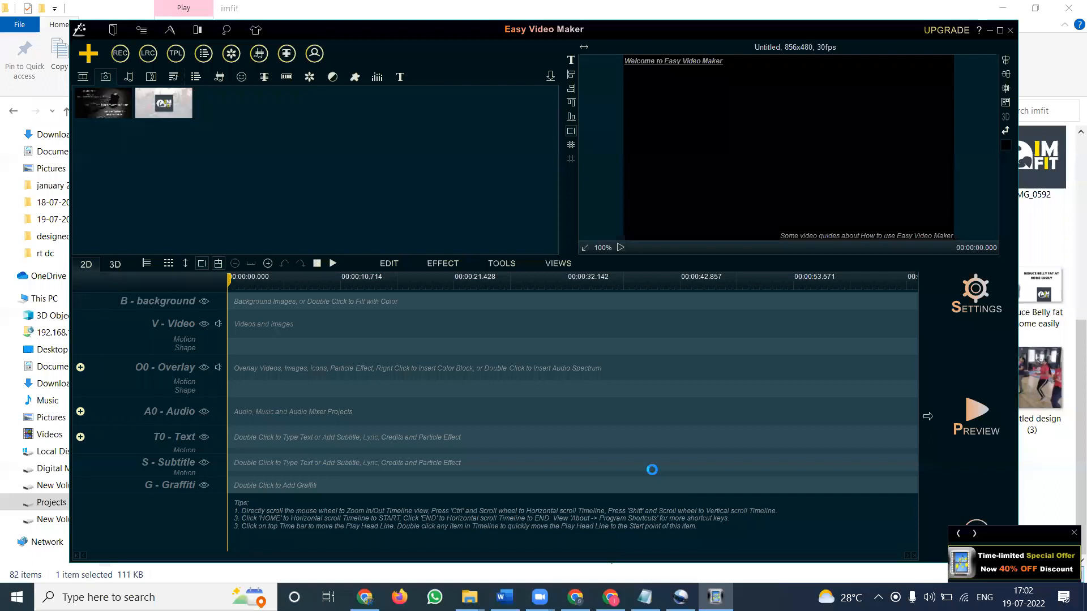
click(107, 78)
right_click(153, 103)
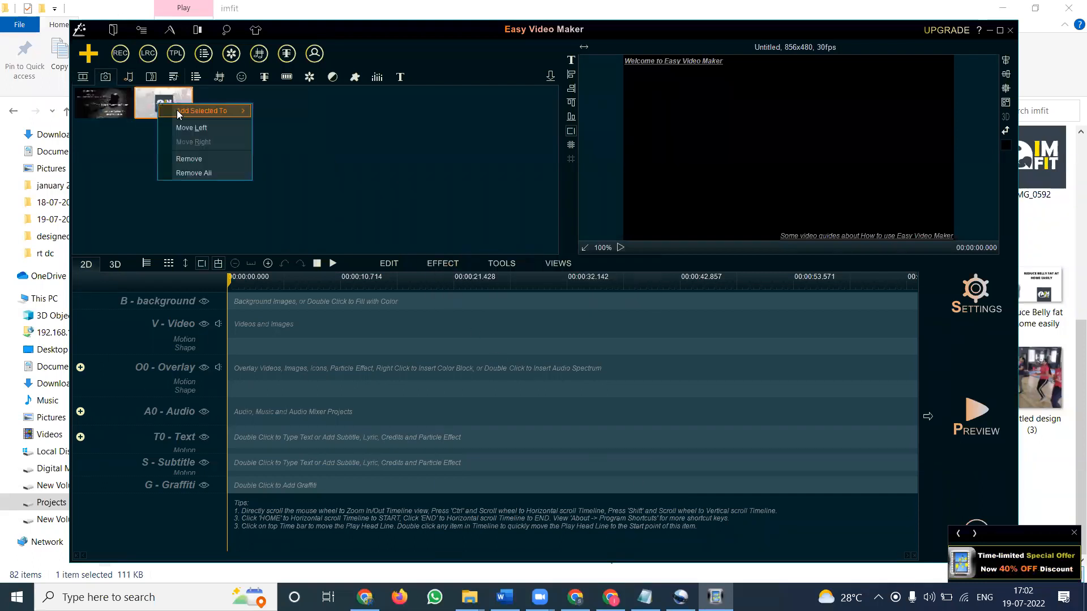
click(271, 123)
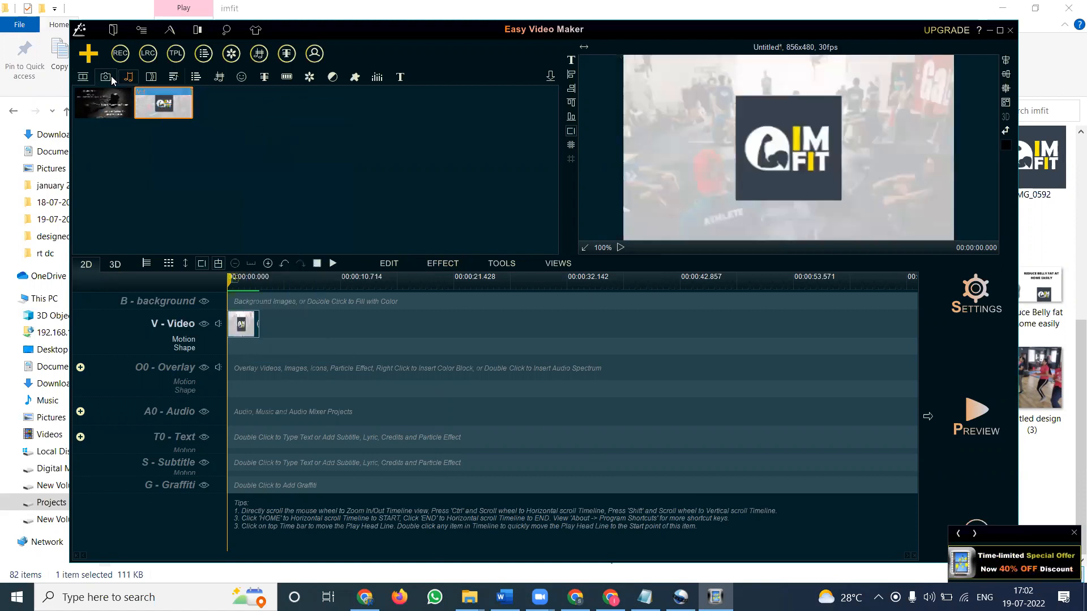
Step: Select the three gym clips and add them to the video line after the welcome image
click(83, 76)
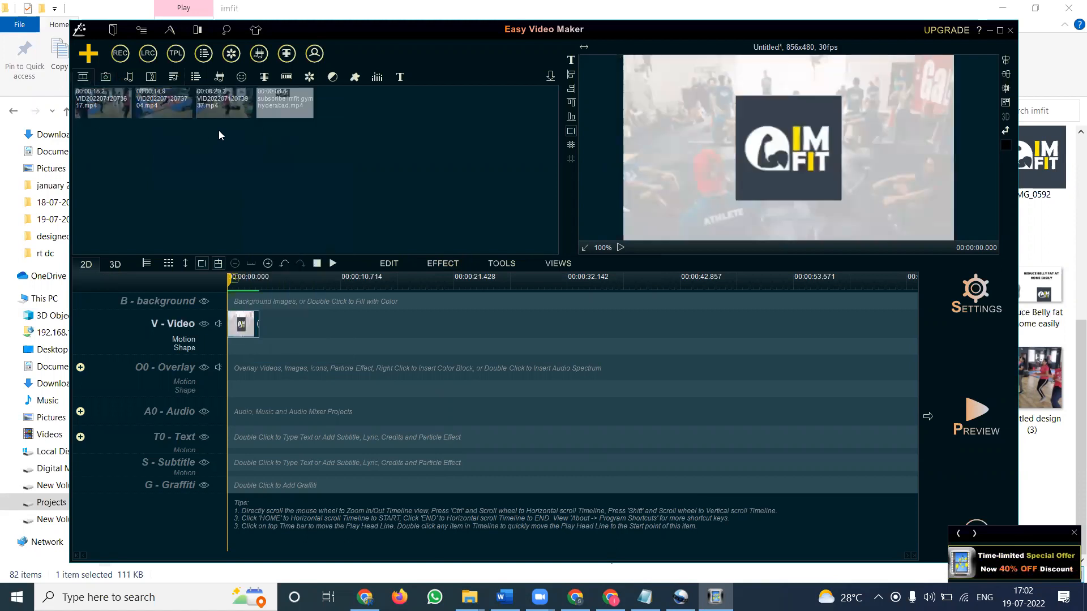
click(110, 103)
ctrl+click(153, 108)
ctrl+click(215, 108)
right_click(215, 107)
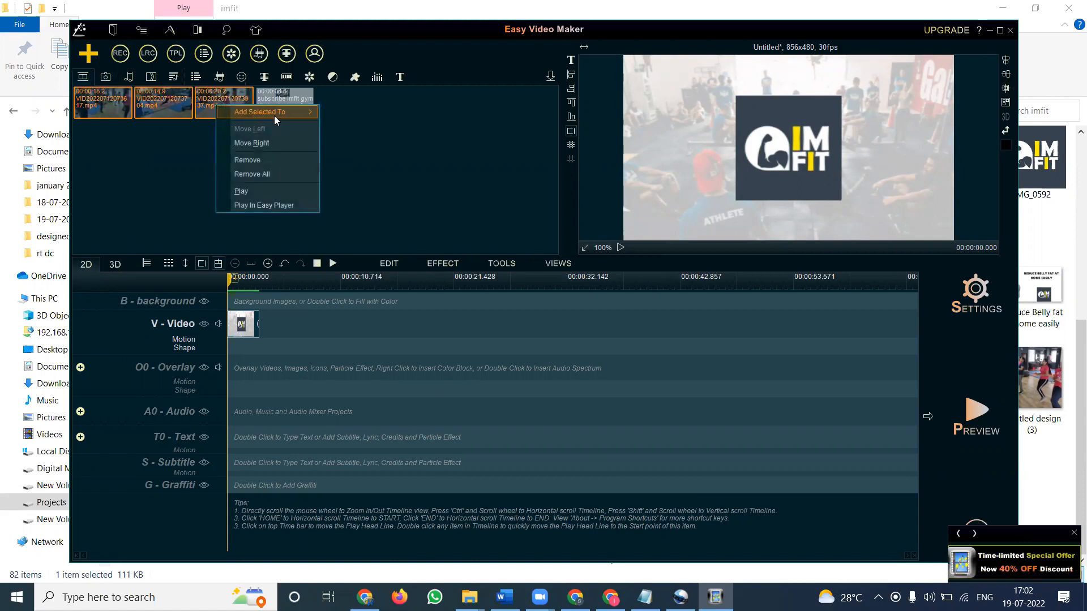
mouse_move(287, 114)
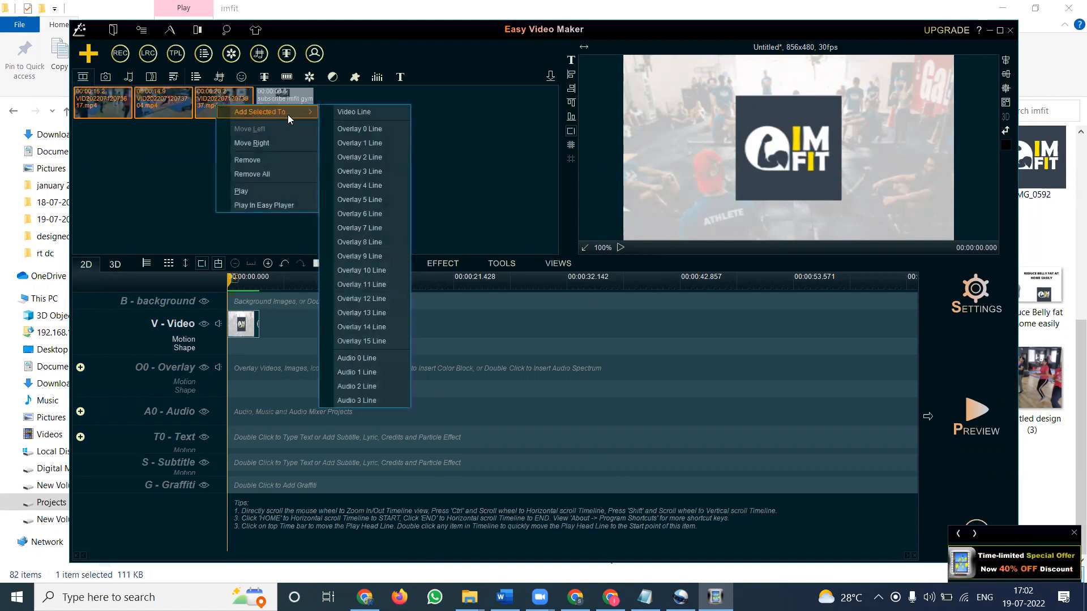
click(349, 112)
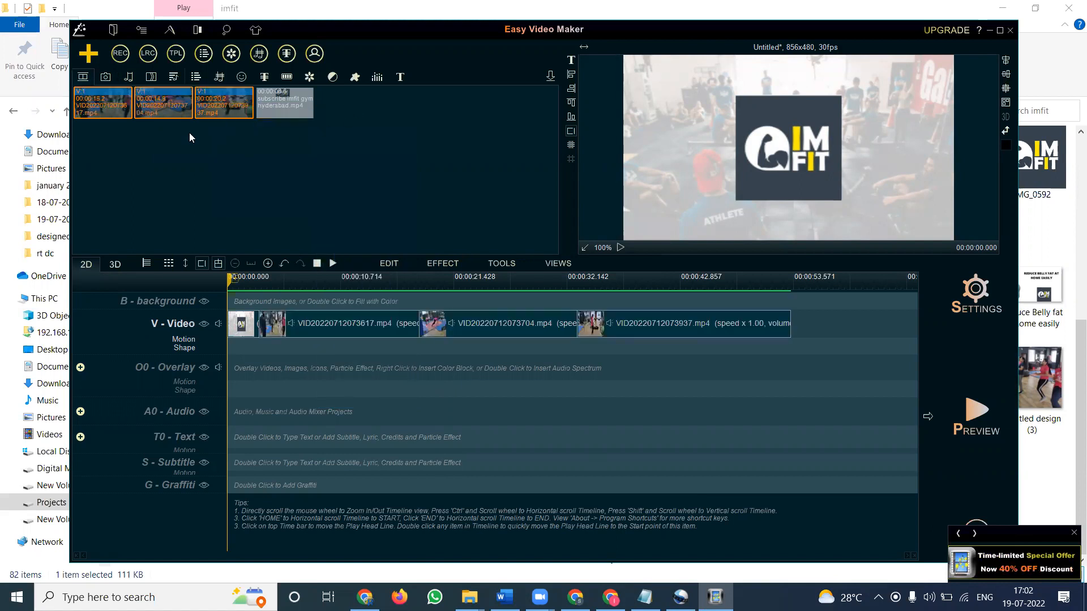
Step: Append the Contact us image to the video line after the gym clips
click(105, 77)
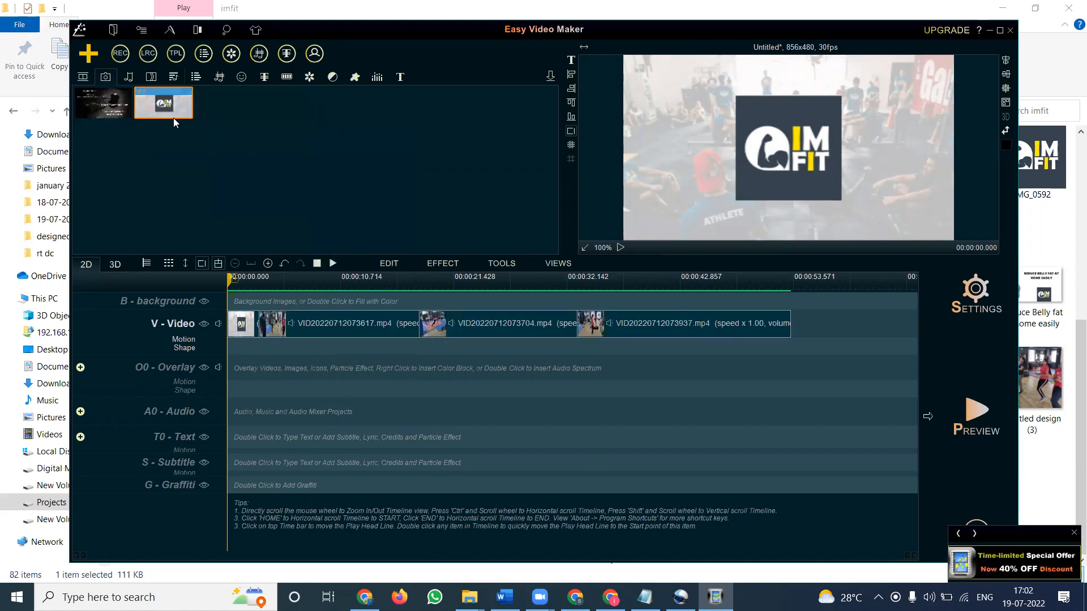
right_click(112, 105)
mouse_move(170, 113)
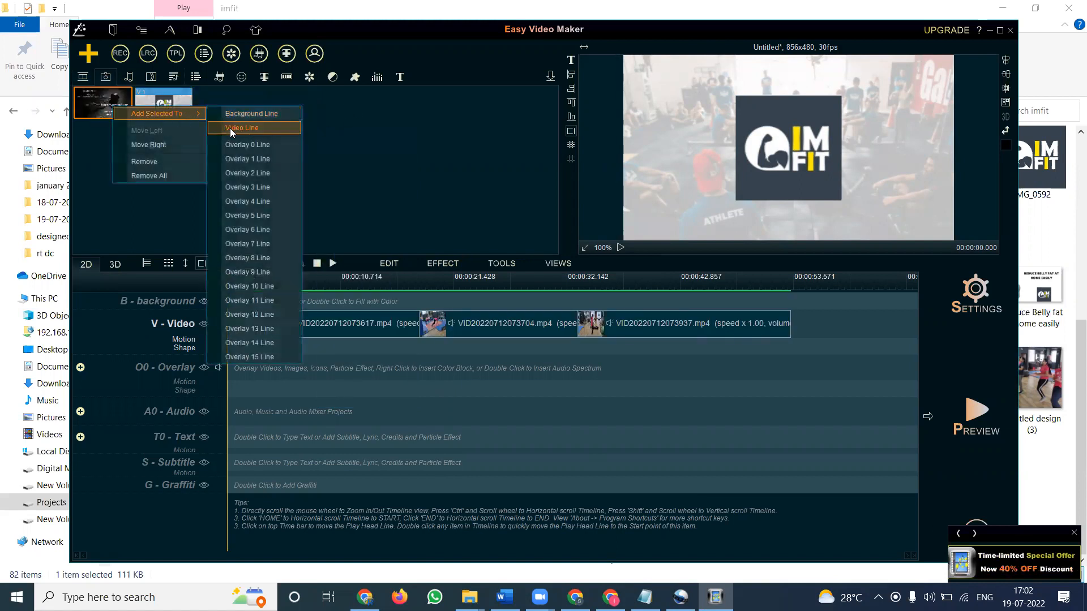
click(229, 128)
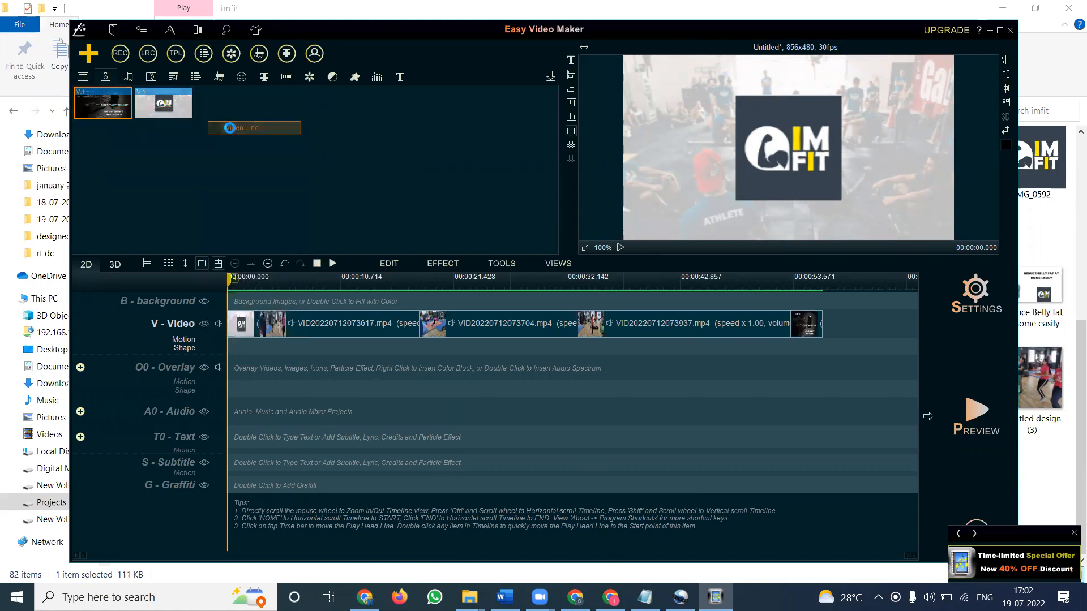
Step: Append the subscribe imfit gym hyderabad video to the end of the video line
click(86, 79)
right_click(274, 96)
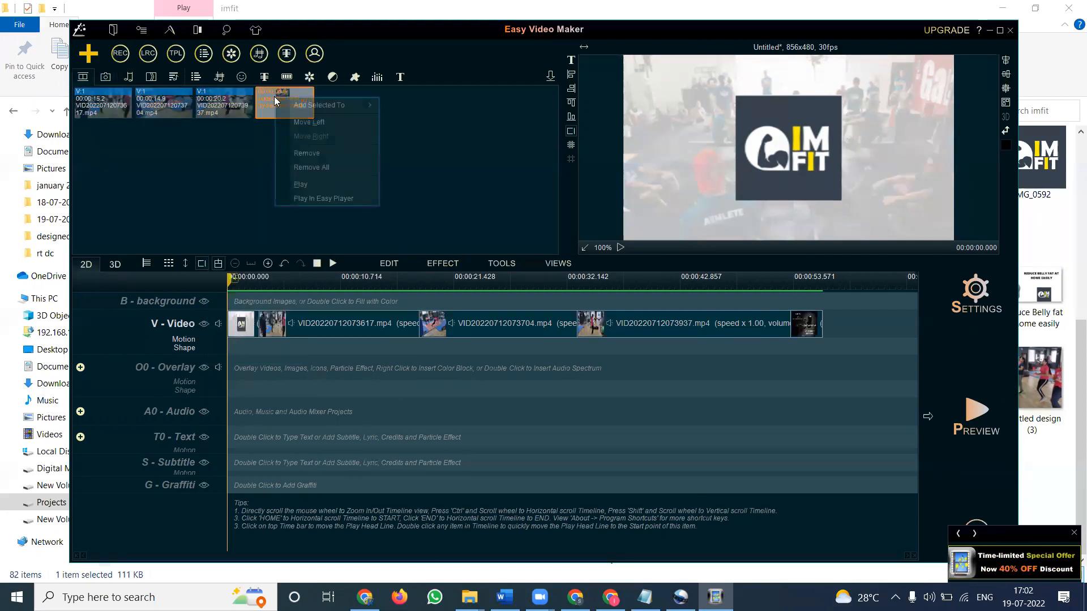
mouse_move(360, 104)
click(398, 104)
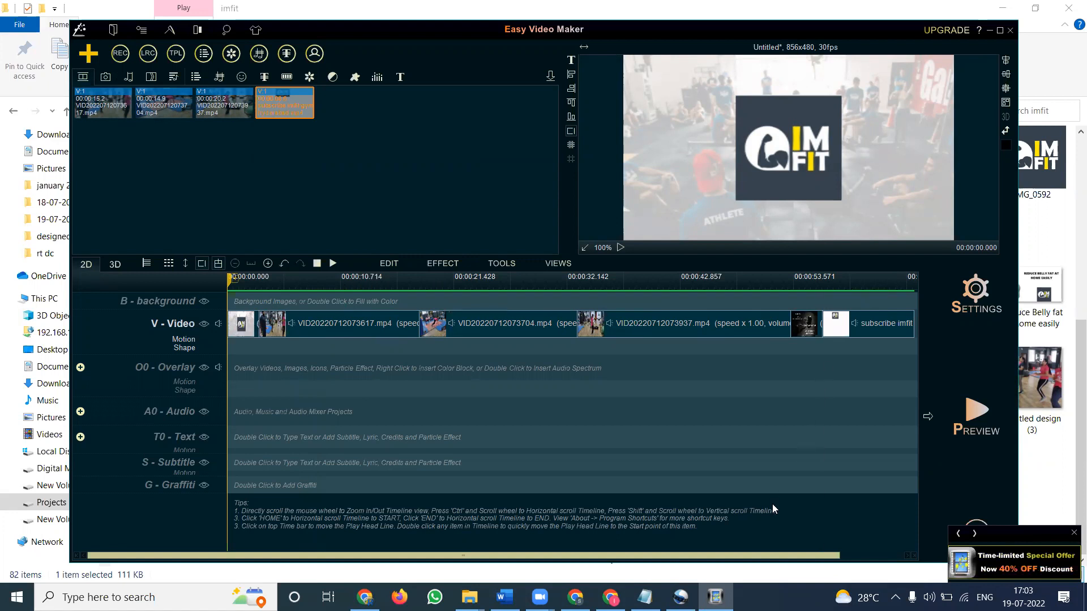
Step: Preview the gym clips and the Contact us image by moving the play head onto each clip on the video line
scroll(773, 505, right, 1)
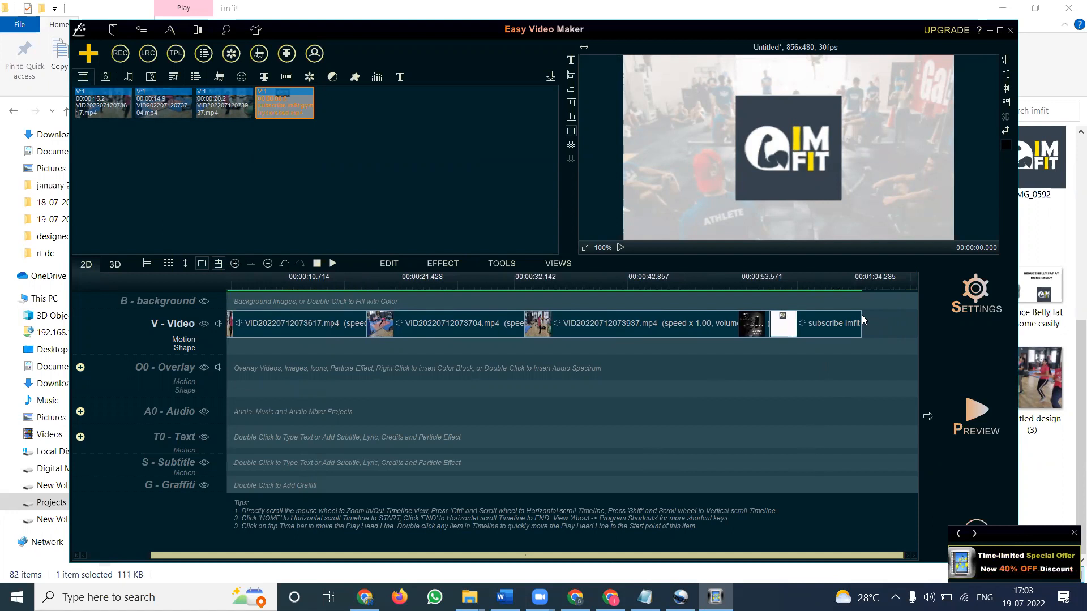
click(444, 323)
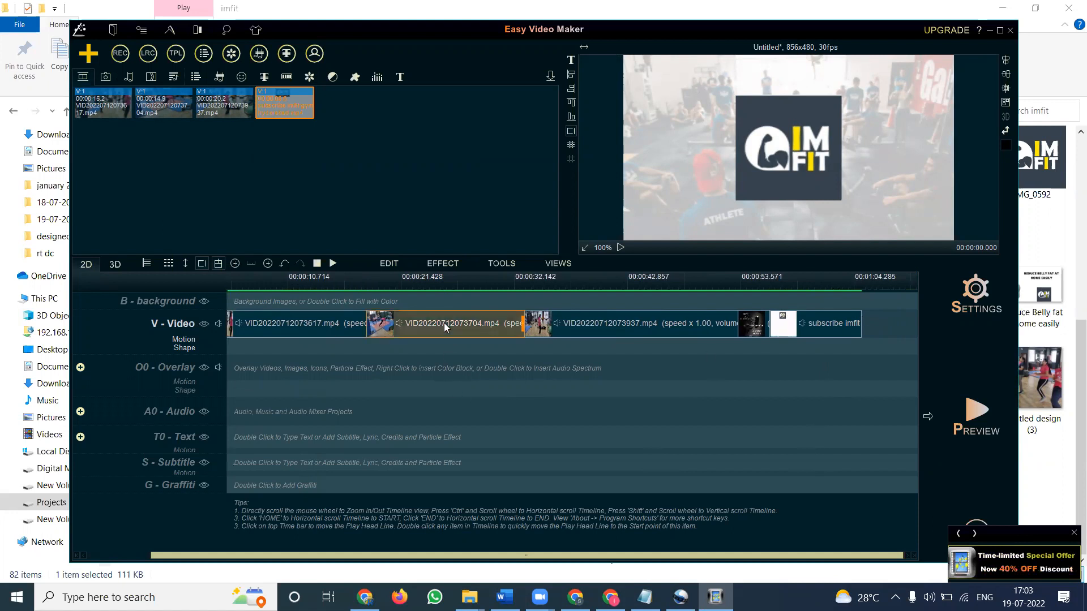
double_click(396, 325)
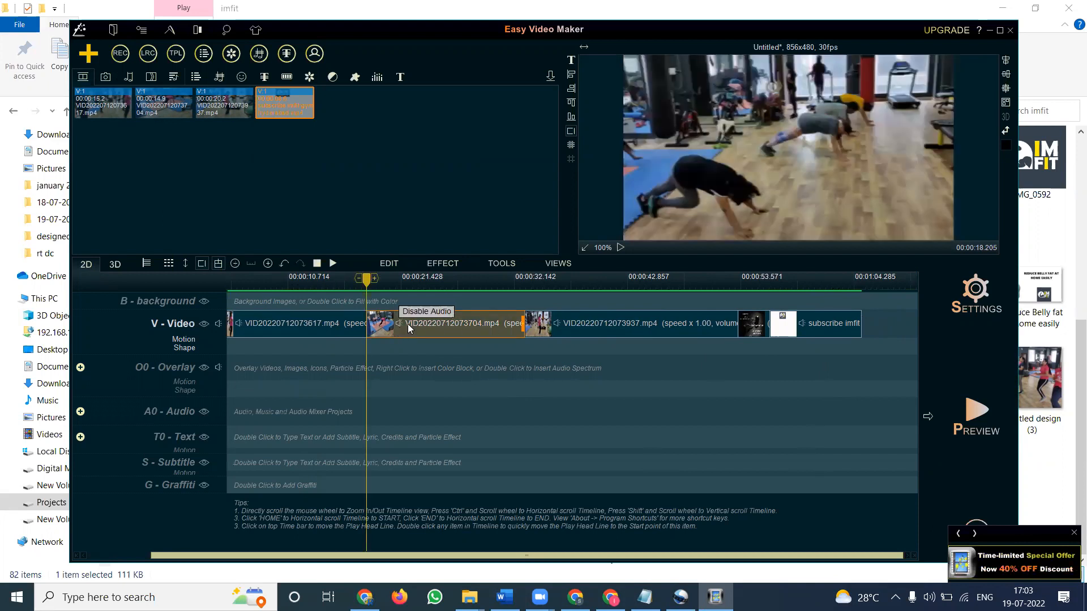
double_click(616, 330)
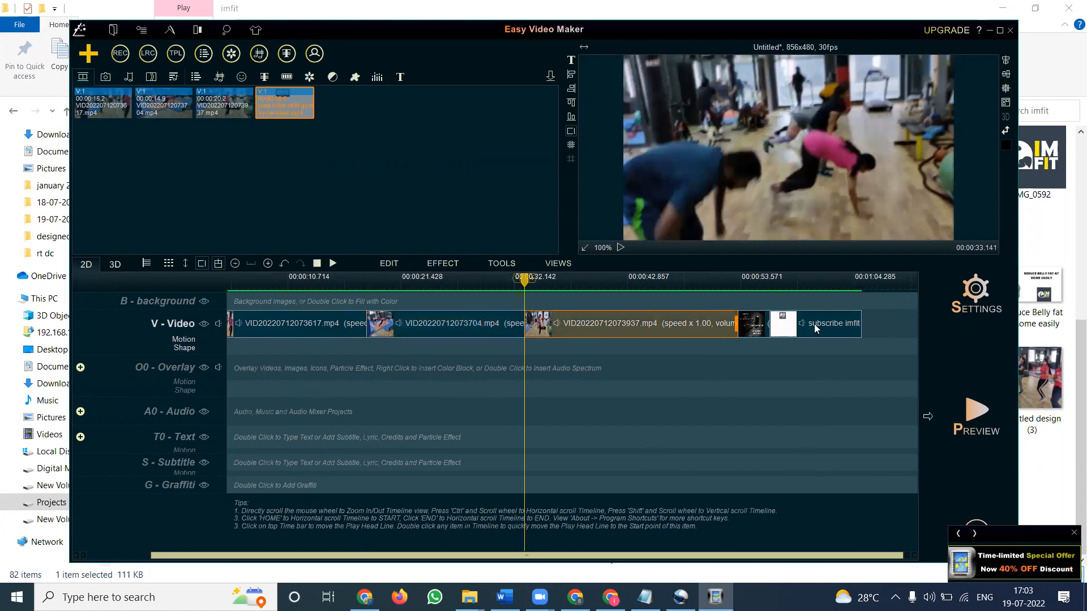
double_click(756, 330)
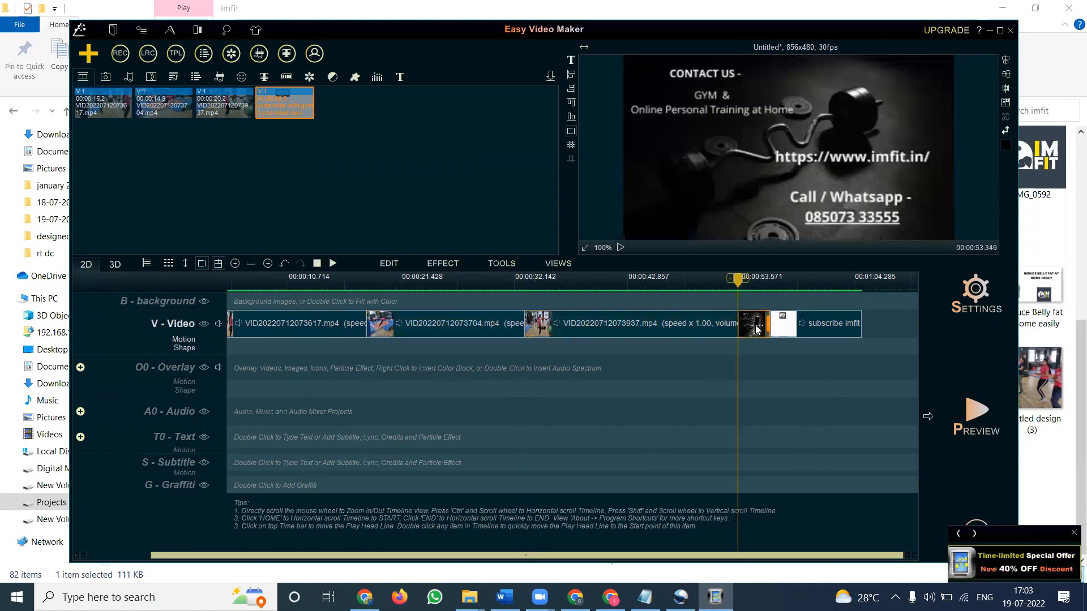
double_click(290, 321)
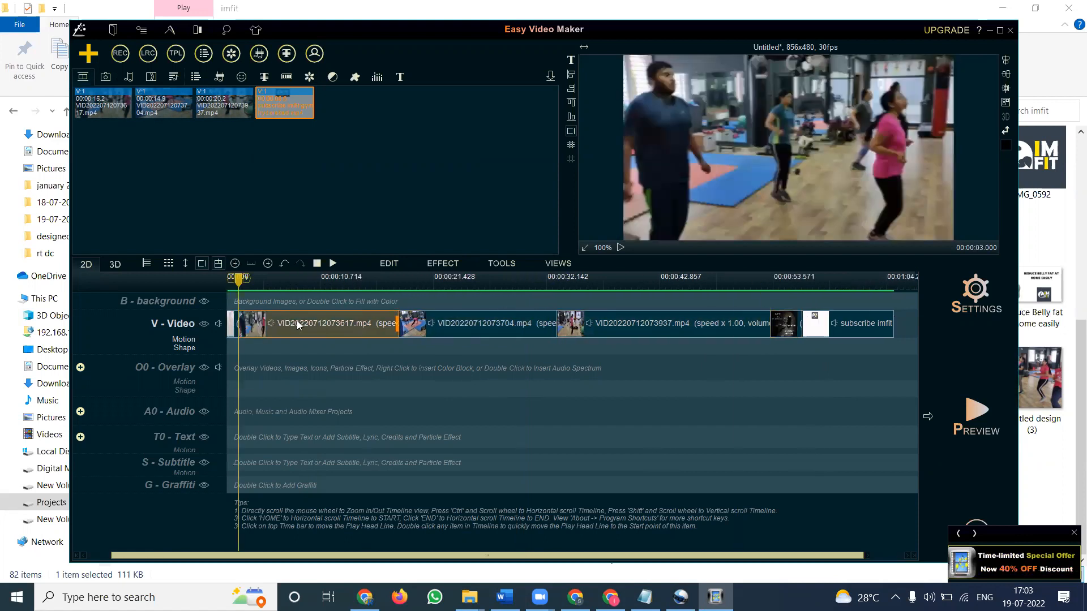
right_click(297, 324)
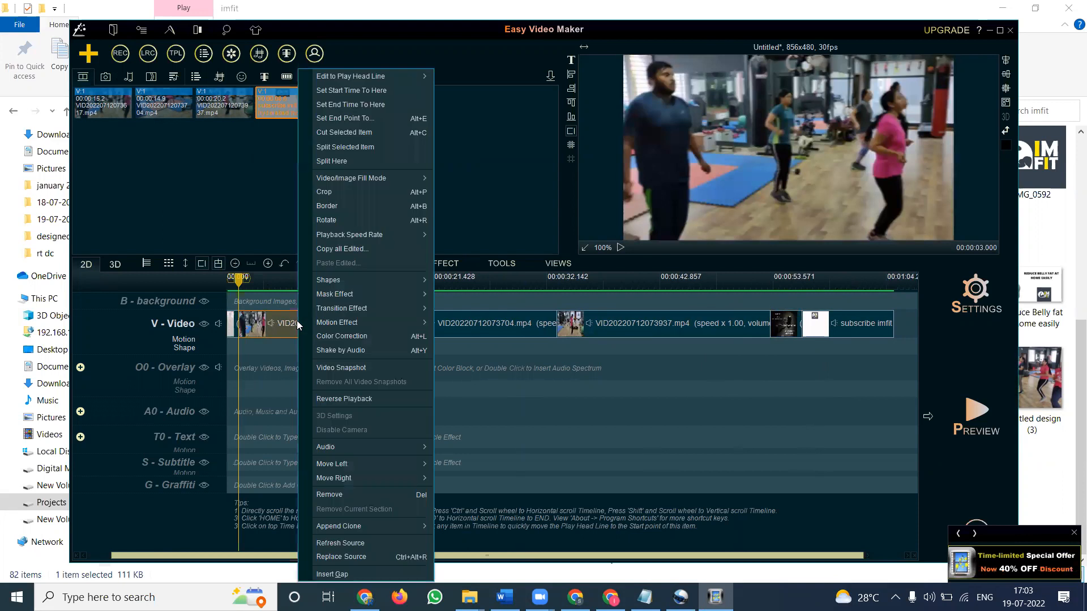
click(329, 221)
click(658, 374)
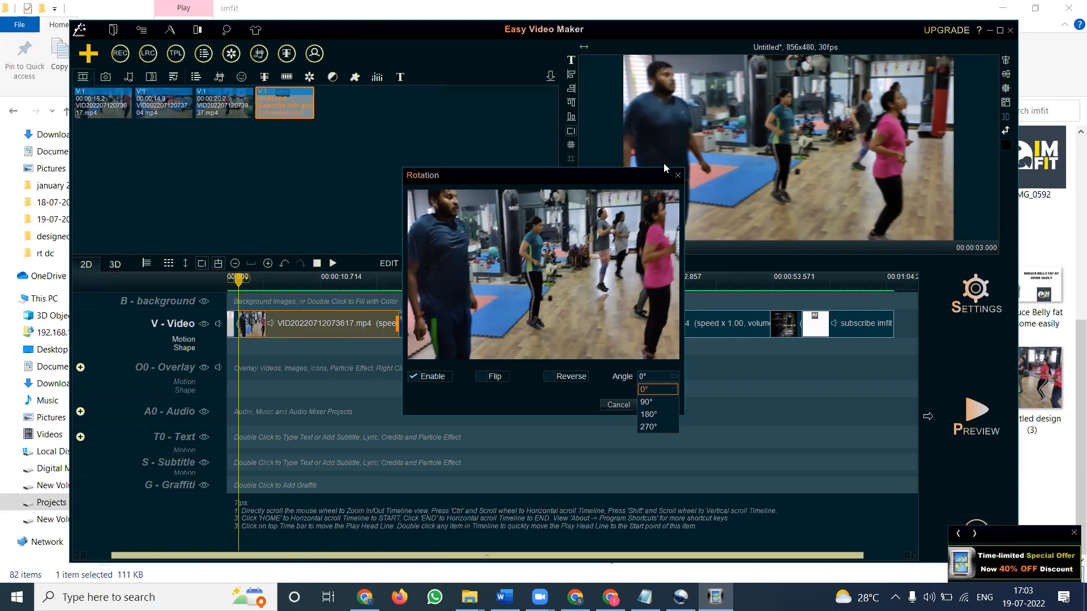
click(677, 175)
click(677, 175)
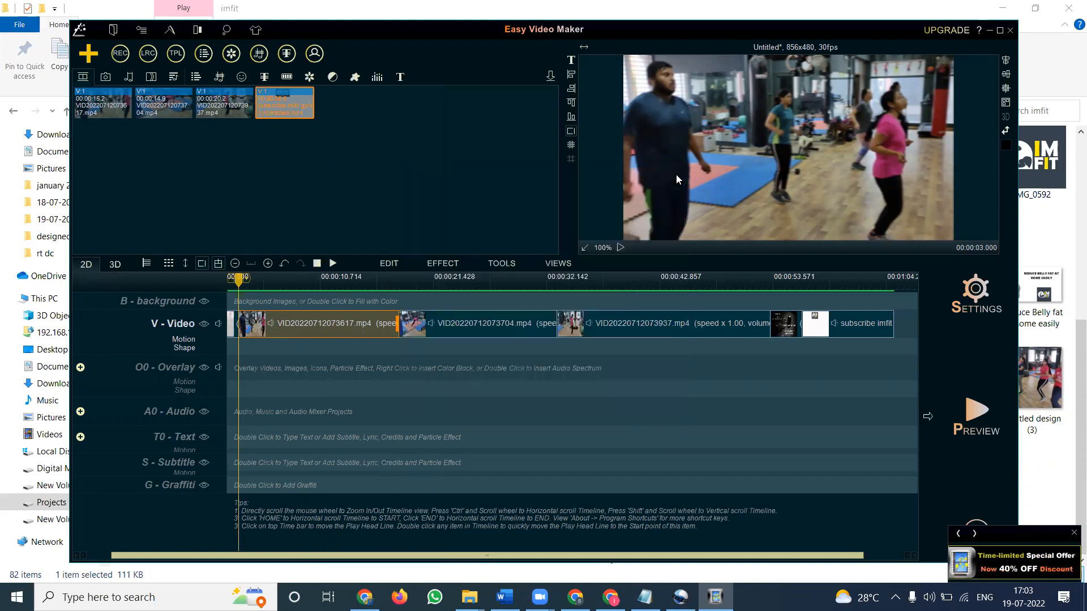
right_click(298, 329)
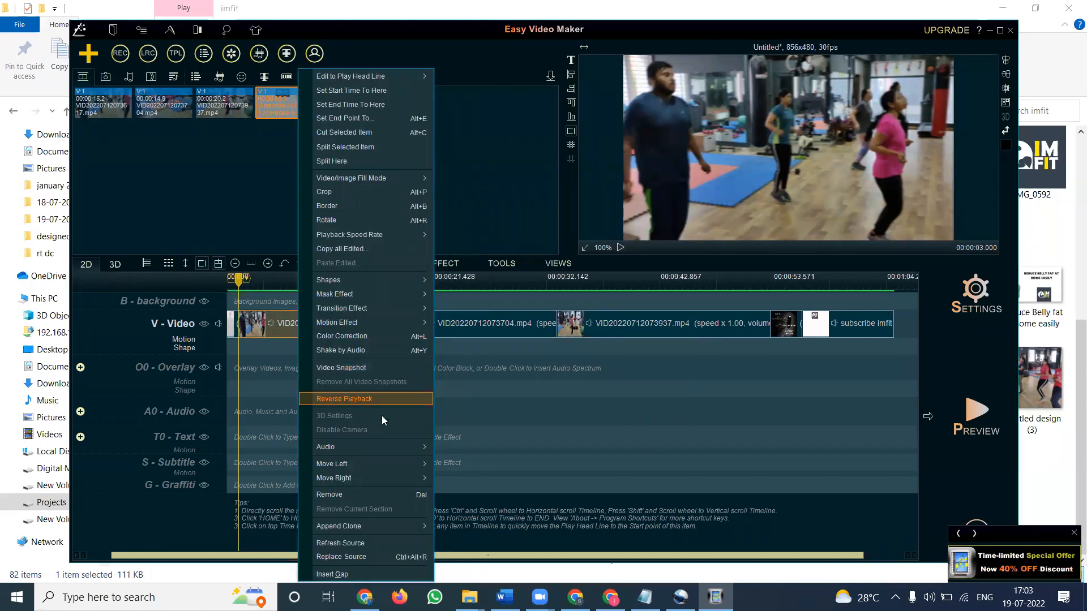
mouse_move(397, 446)
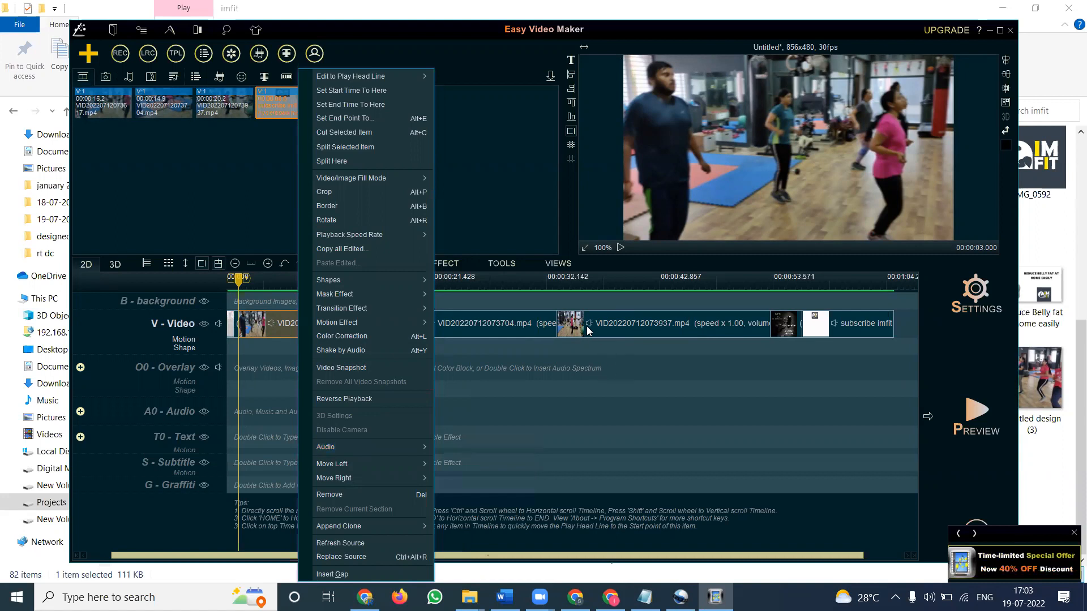
click(588, 345)
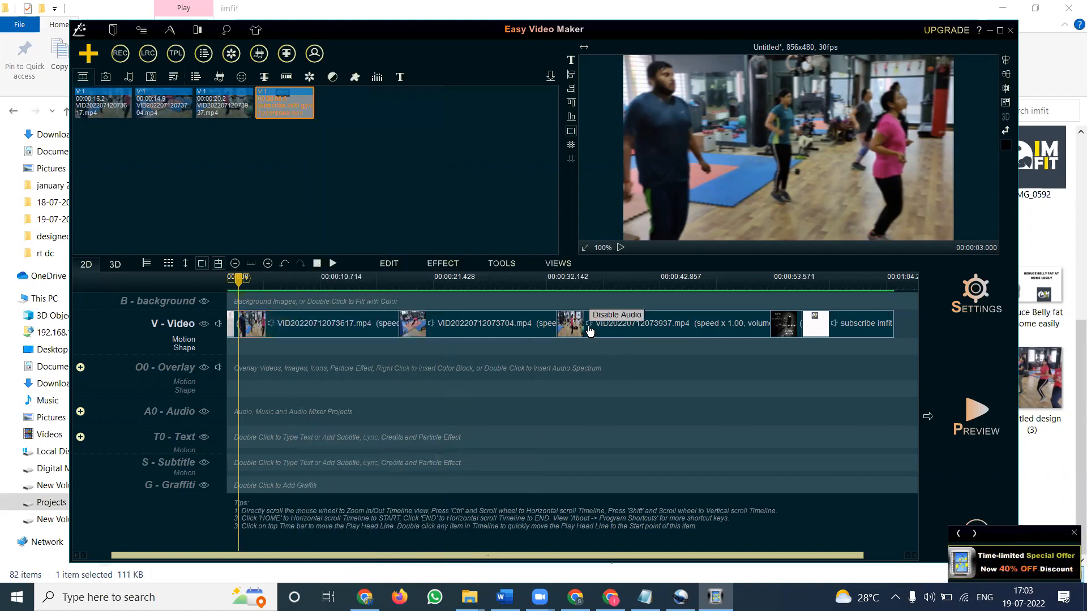
Step: Mute and then unmute the third gym clip's audio on the video line
click(589, 330)
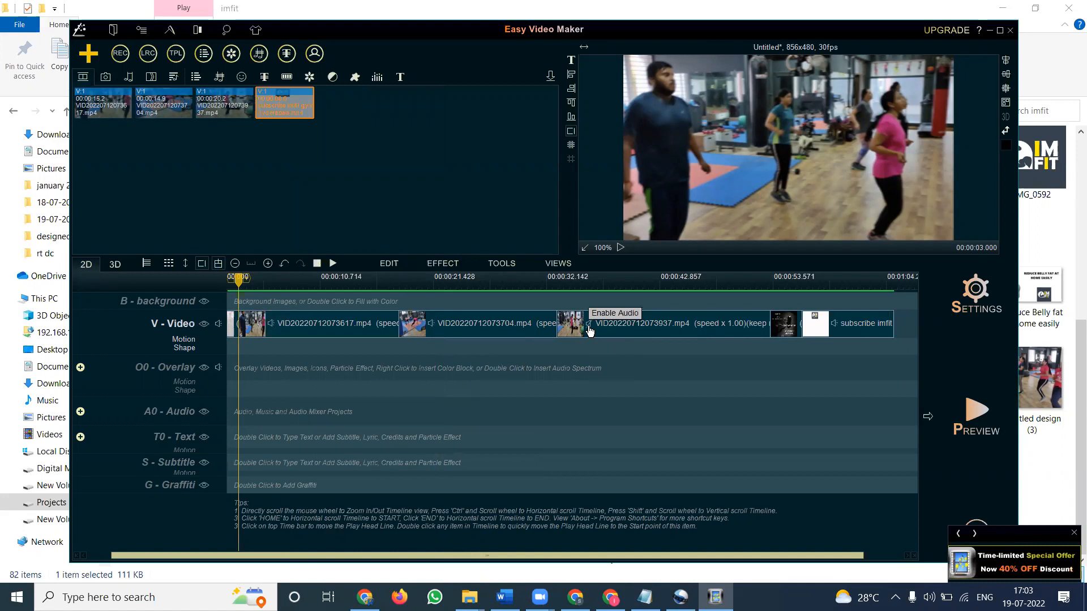
click(588, 331)
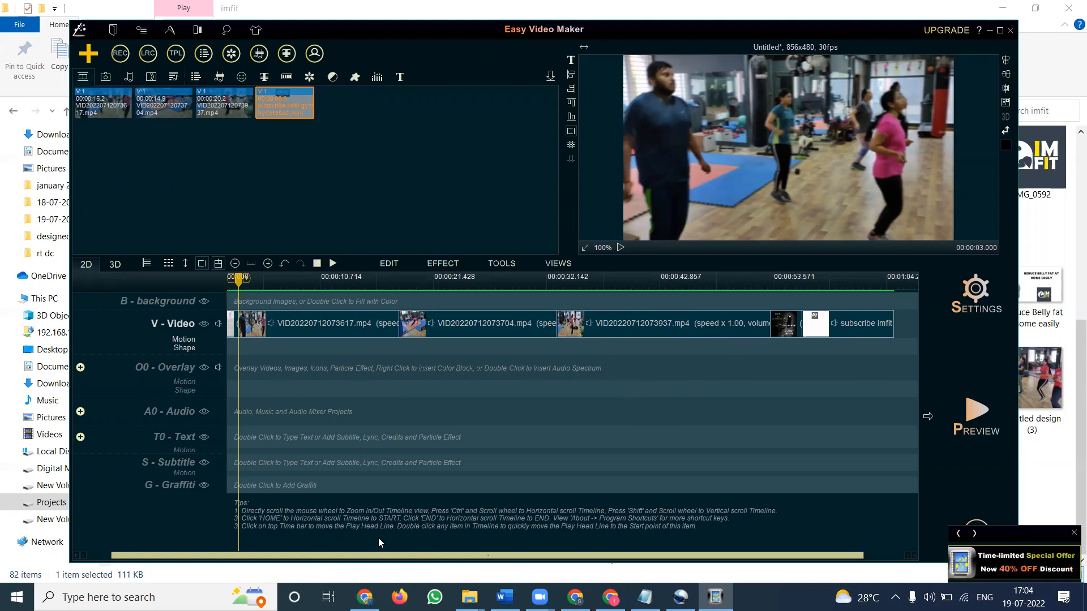
Step: Import the Sunset Dream - Cheel music file from the Projects music folder into the media library
click(470, 597)
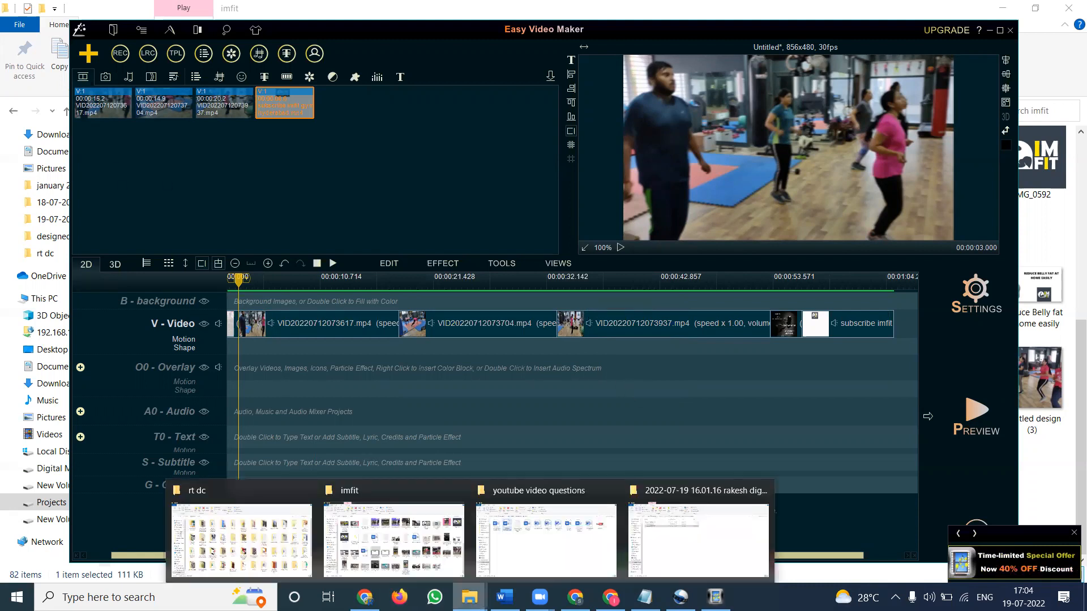
click(363, 542)
scroll(421, 331, up, 2)
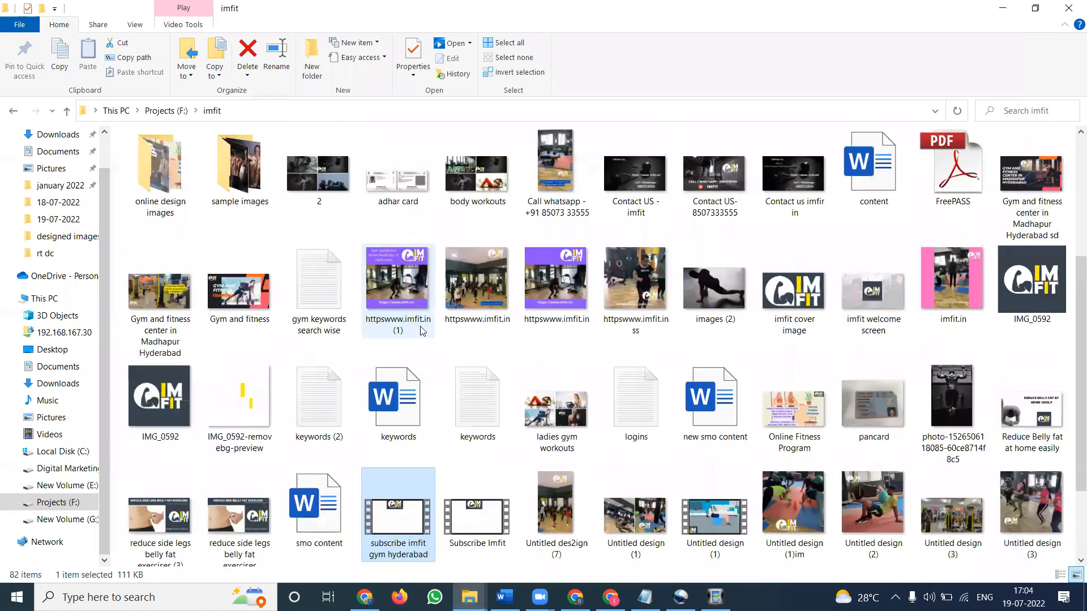
click(179, 113)
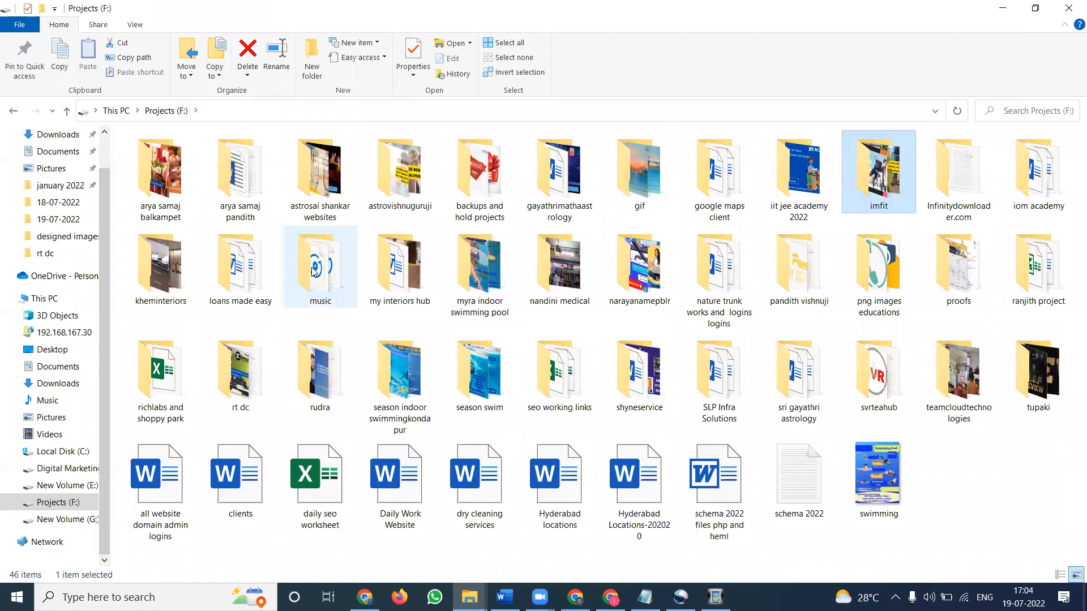
double_click(314, 271)
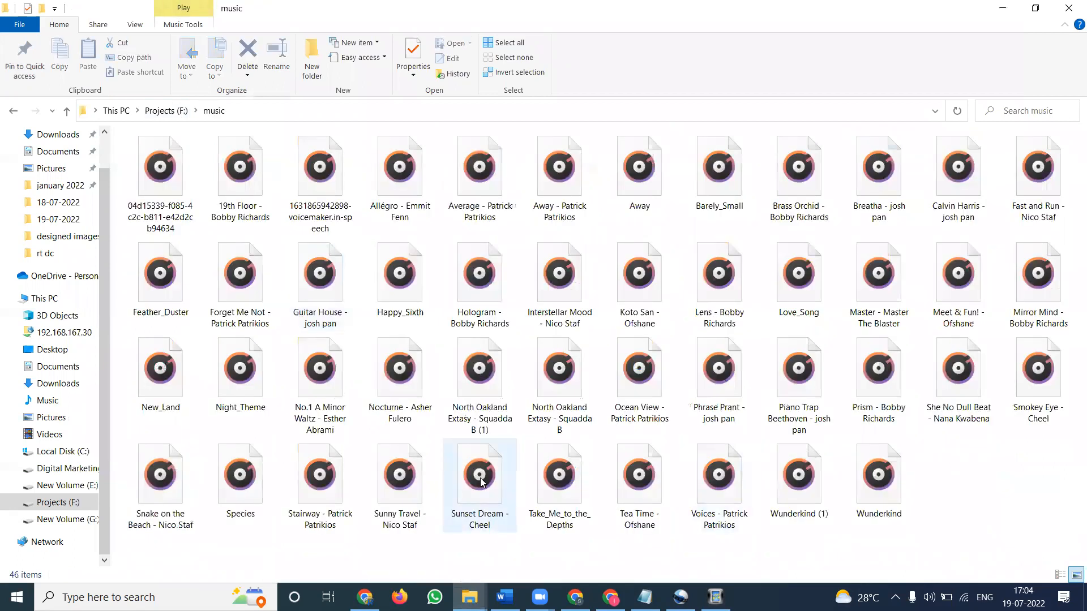
drag(479, 482, 331, 204)
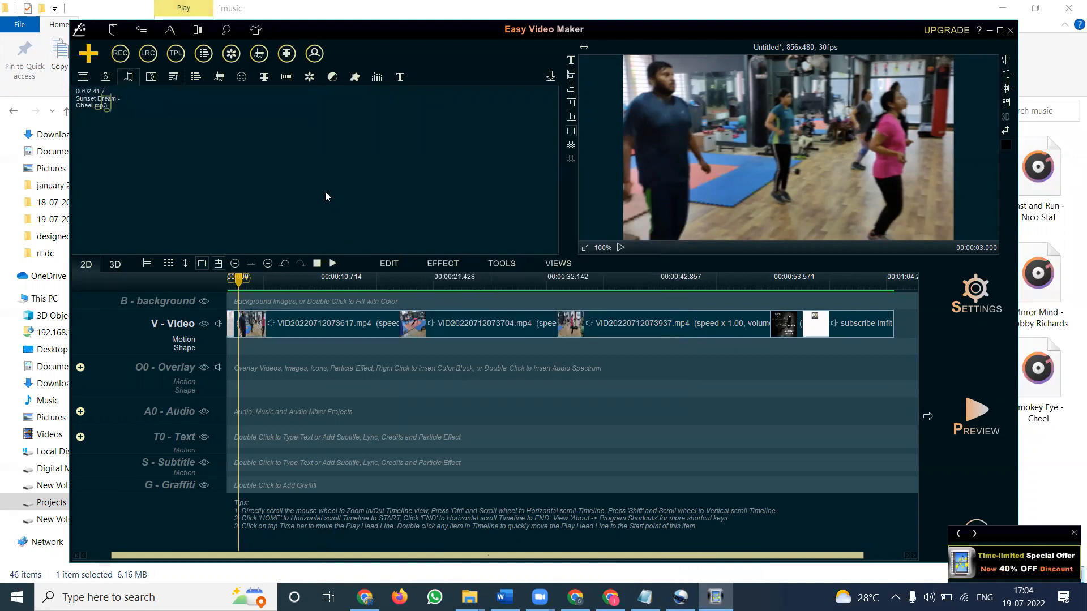
Step: Add the Sunset Dream - Cheel track from the audio library to the A0 audio line
click(82, 77)
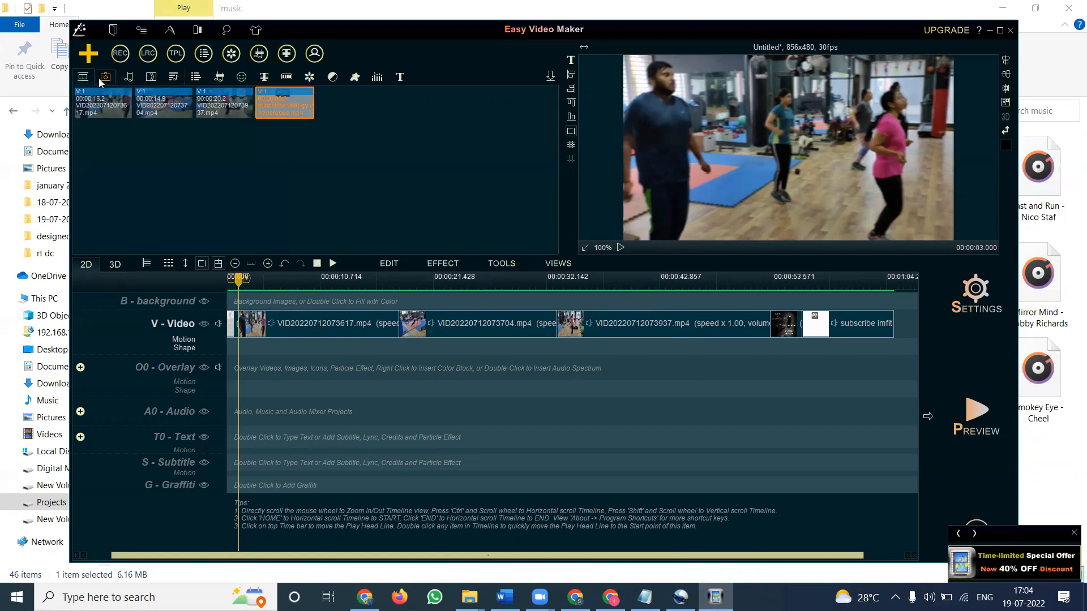
click(102, 78)
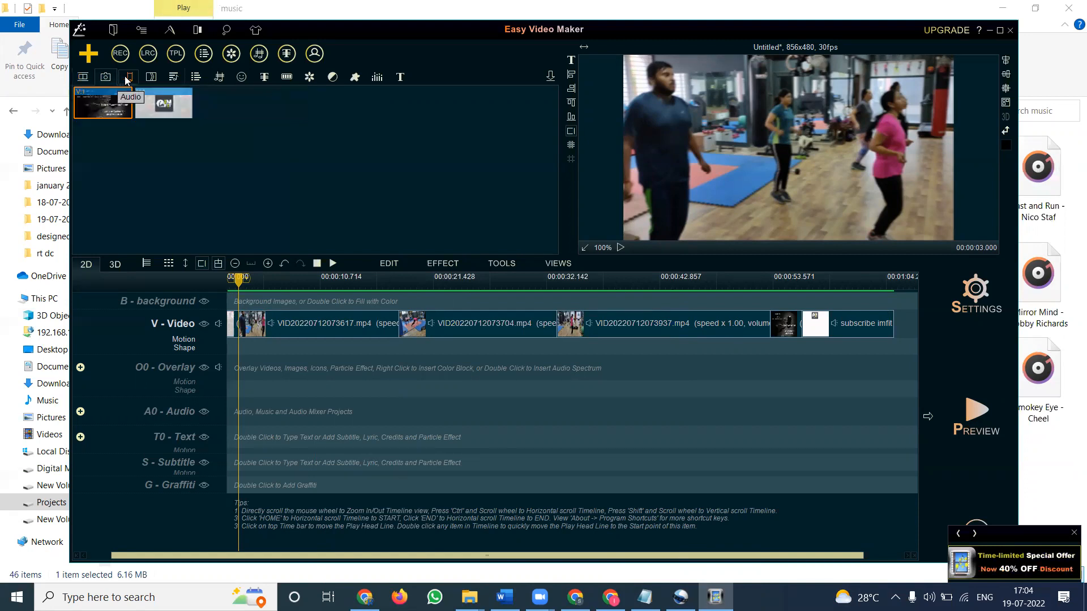
click(128, 78)
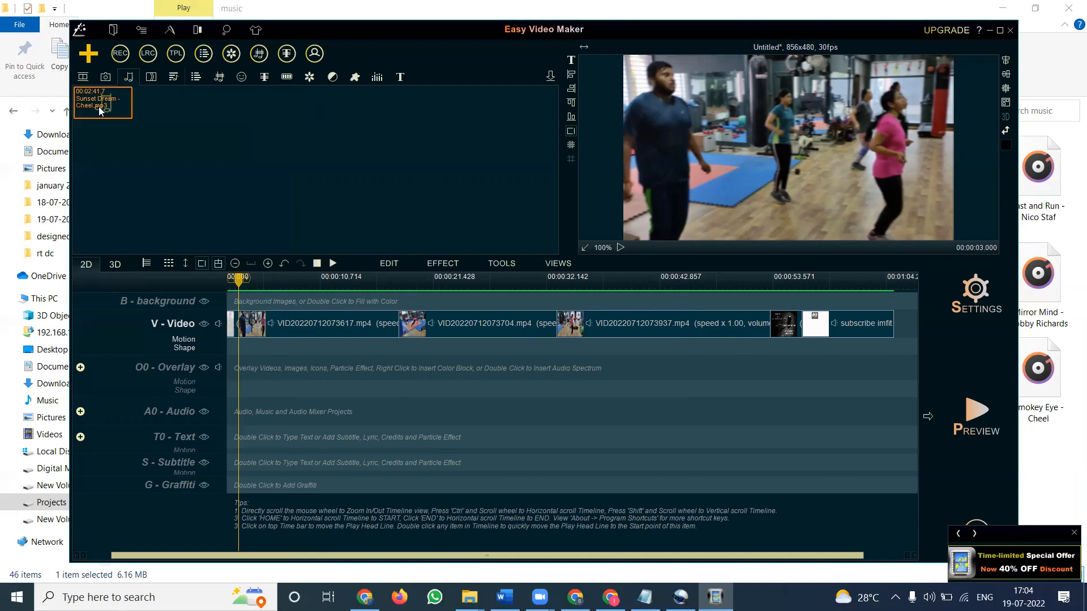
right_click(98, 107)
mouse_move(171, 113)
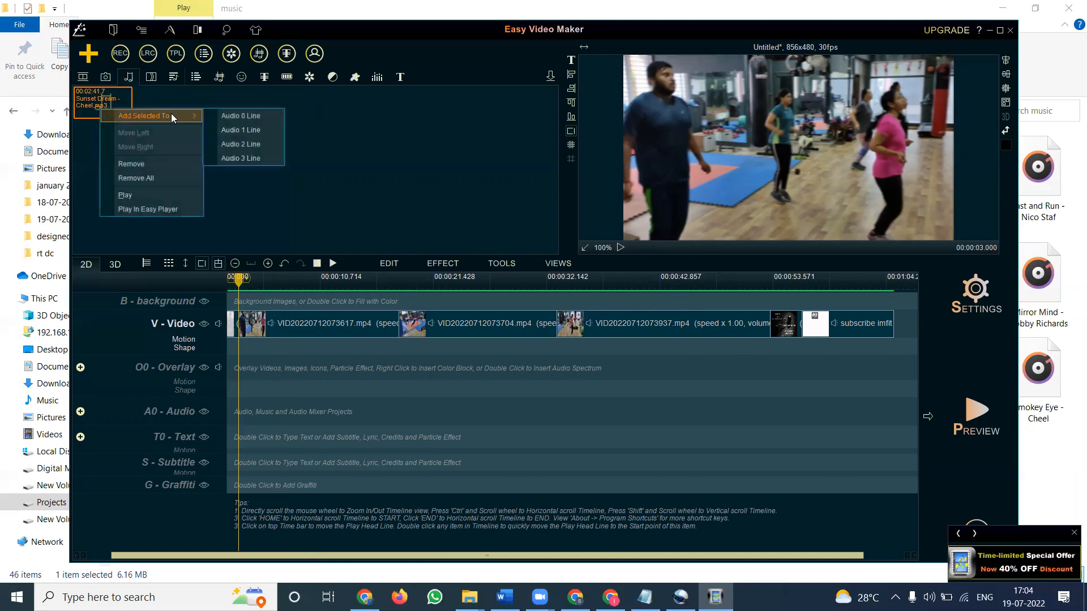
click(217, 116)
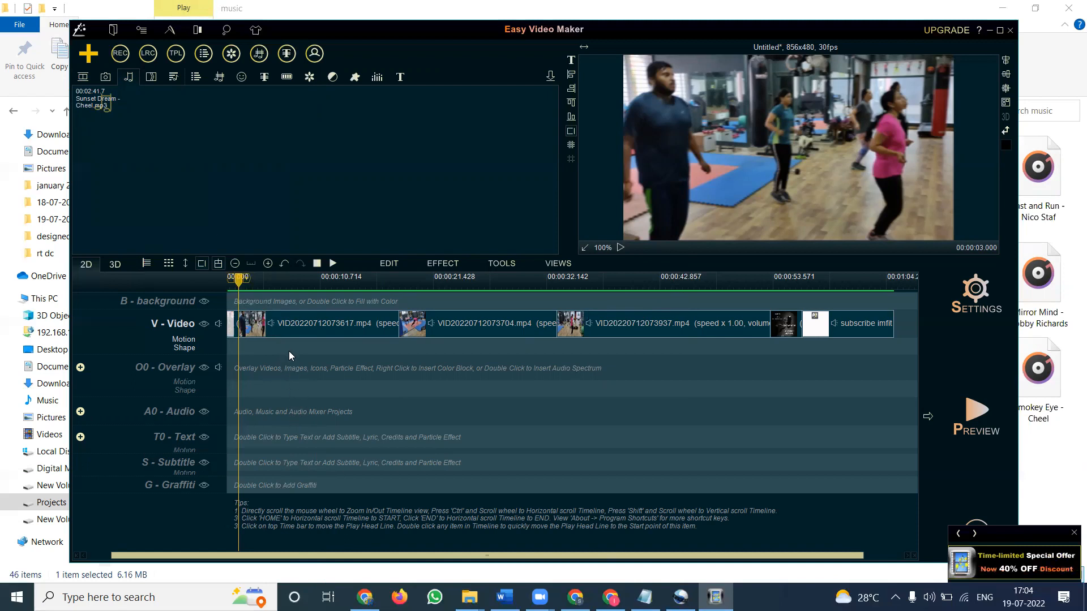
click(98, 102)
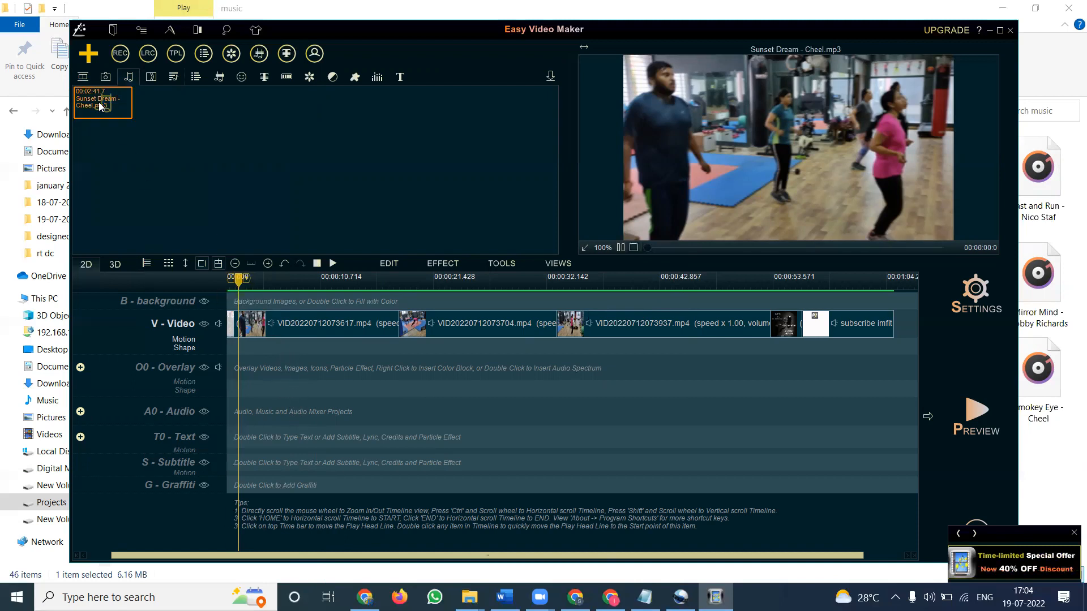
right_click(99, 102)
mouse_move(161, 110)
click(220, 113)
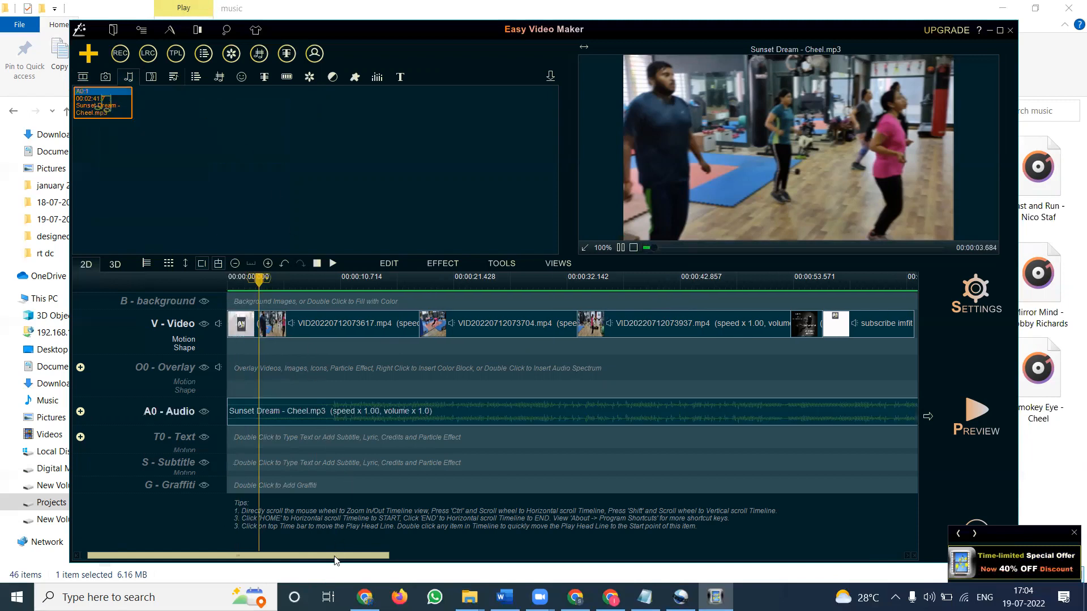
Step: Trim the end of the Sunset Dream track so it finishes together with the last clip on the video line
scroll(337, 557, right, 10)
scroll(379, 560, left, 8)
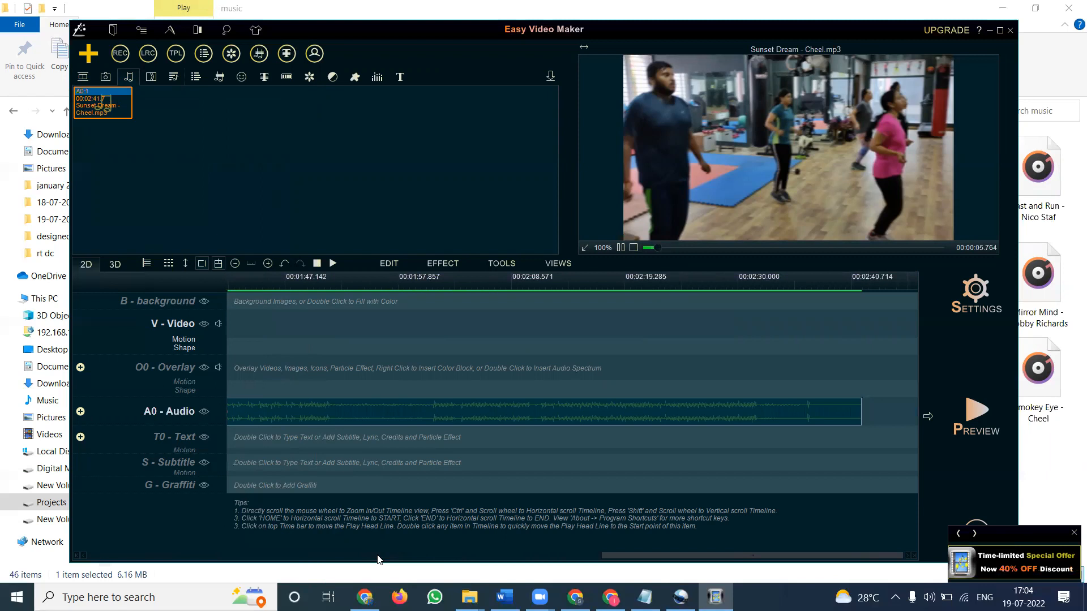
scroll(334, 560, right, 10)
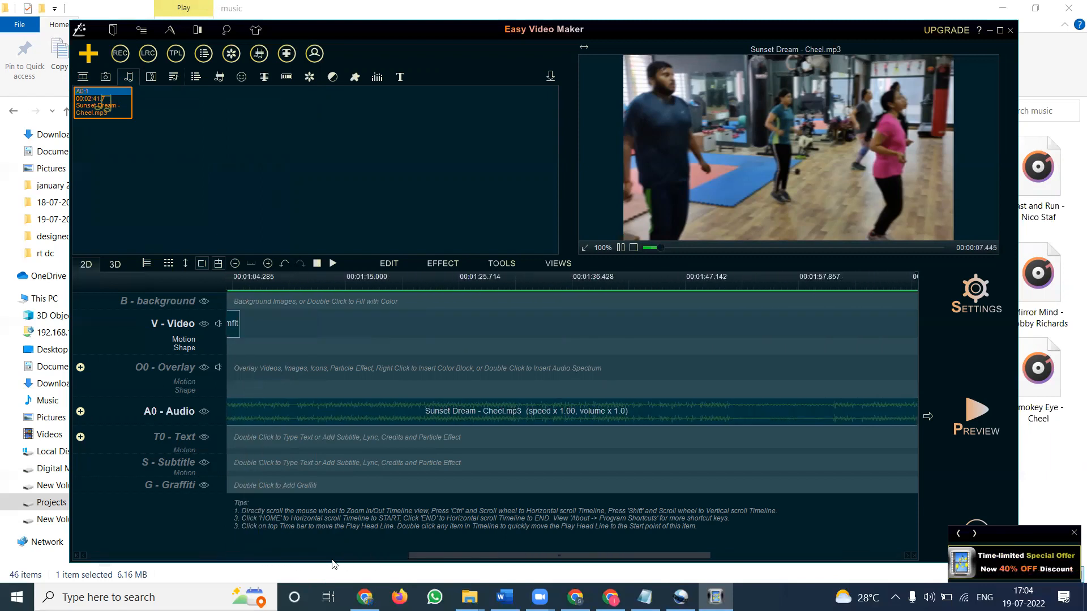
click(848, 415)
drag(860, 412, 770, 413)
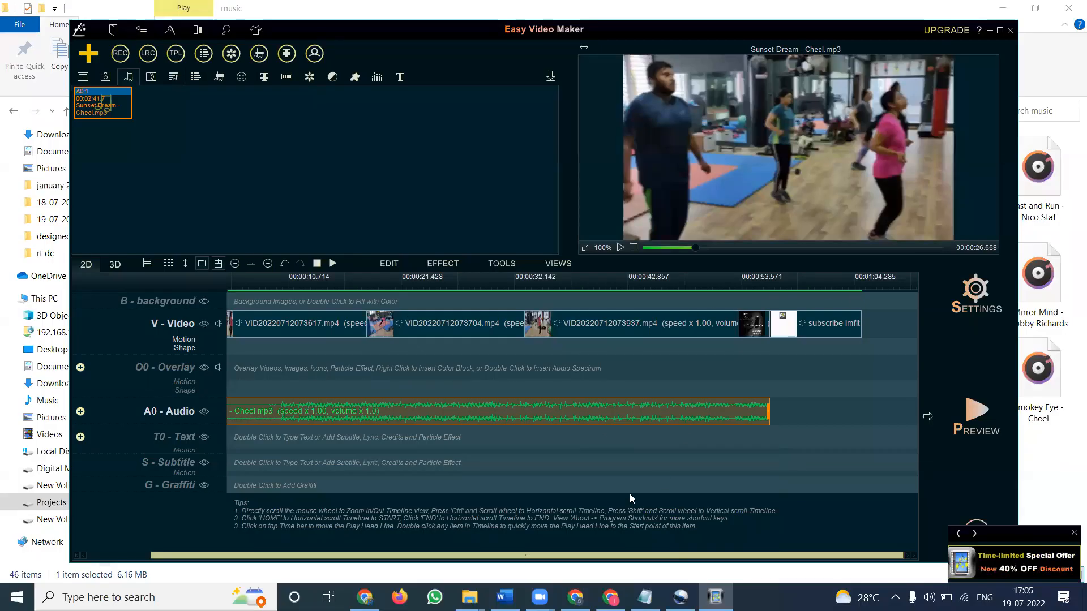
drag(453, 558, 389, 557)
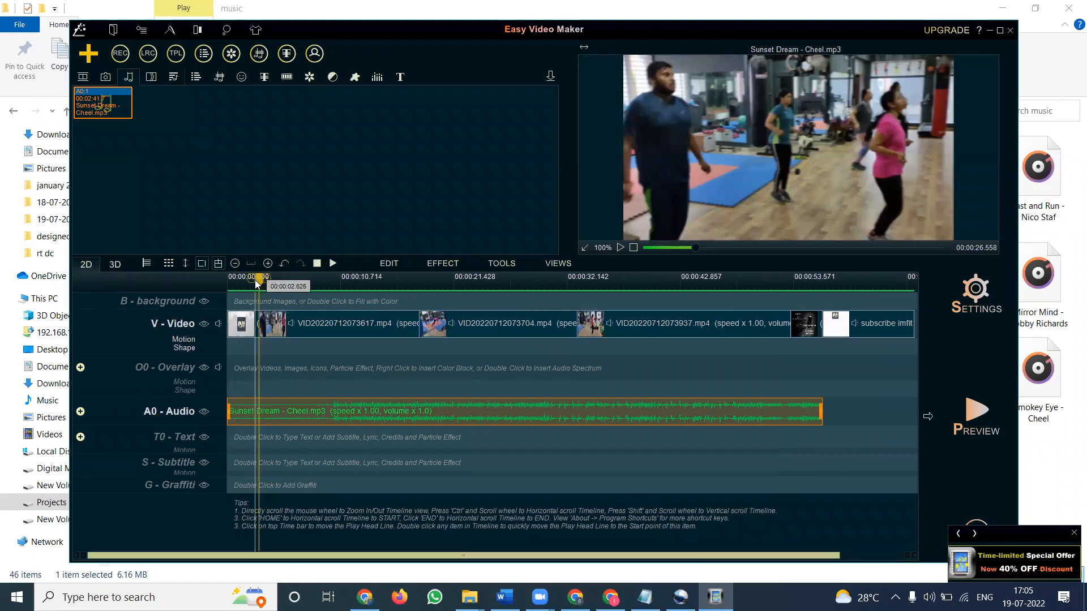
drag(255, 279, 221, 285)
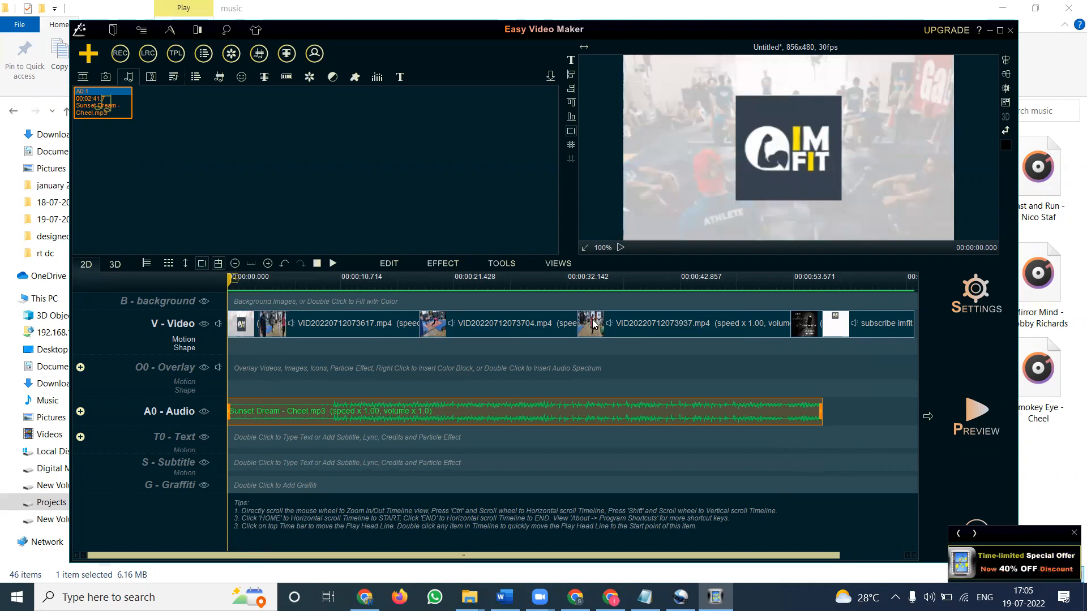
drag(821, 411, 907, 412)
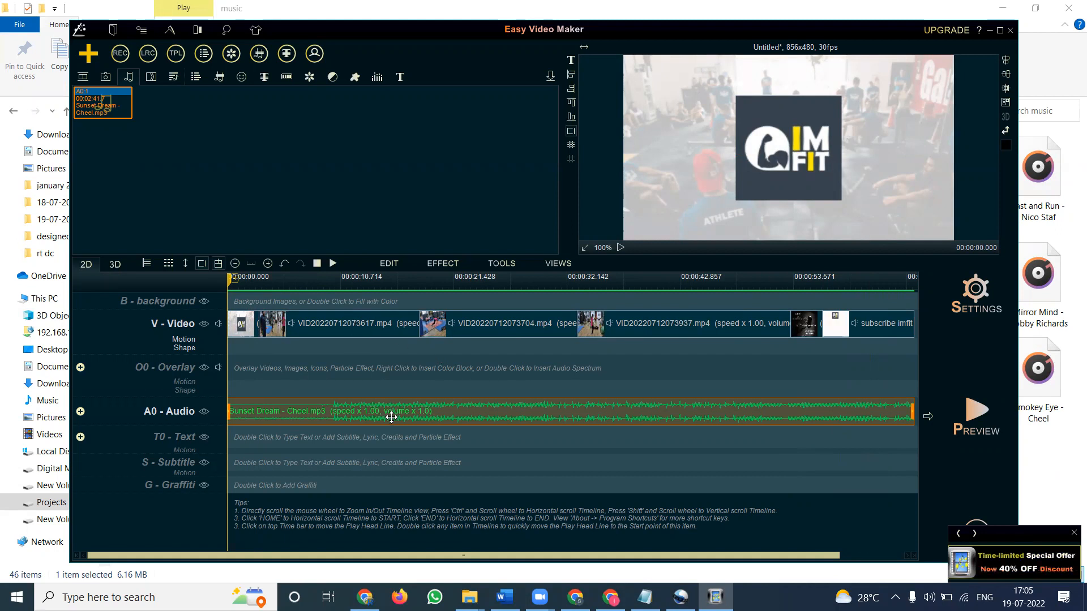
Step: Lengthen the Contact us image slightly on the video line, pushing the subscribe outro later
mouse_move(391, 417)
mouse_down()
mouse_move(589, 417)
mouse_move(396, 405)
mouse_up()
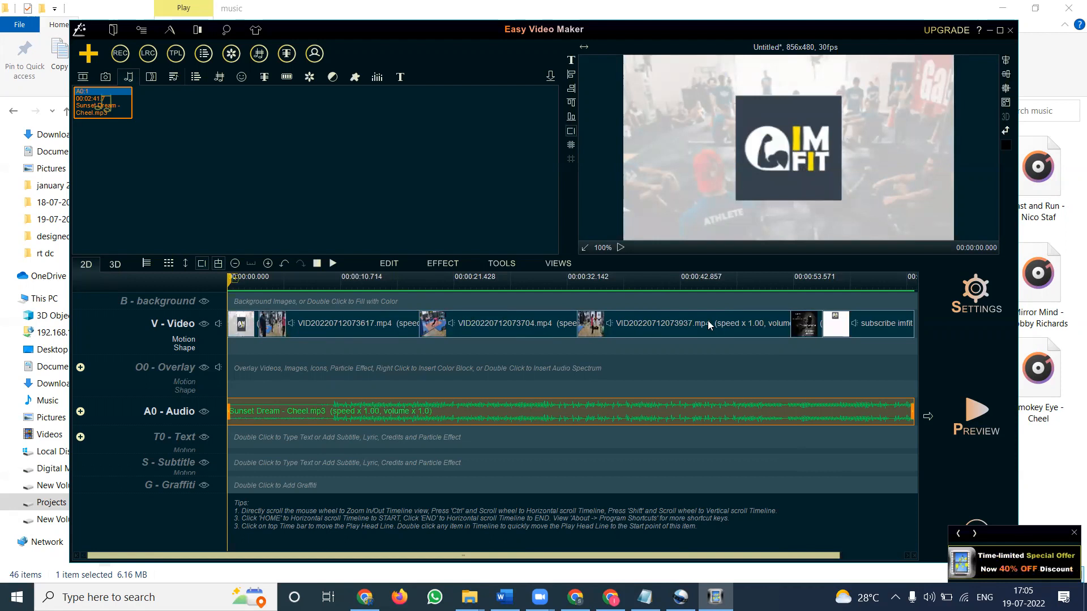
click(804, 330)
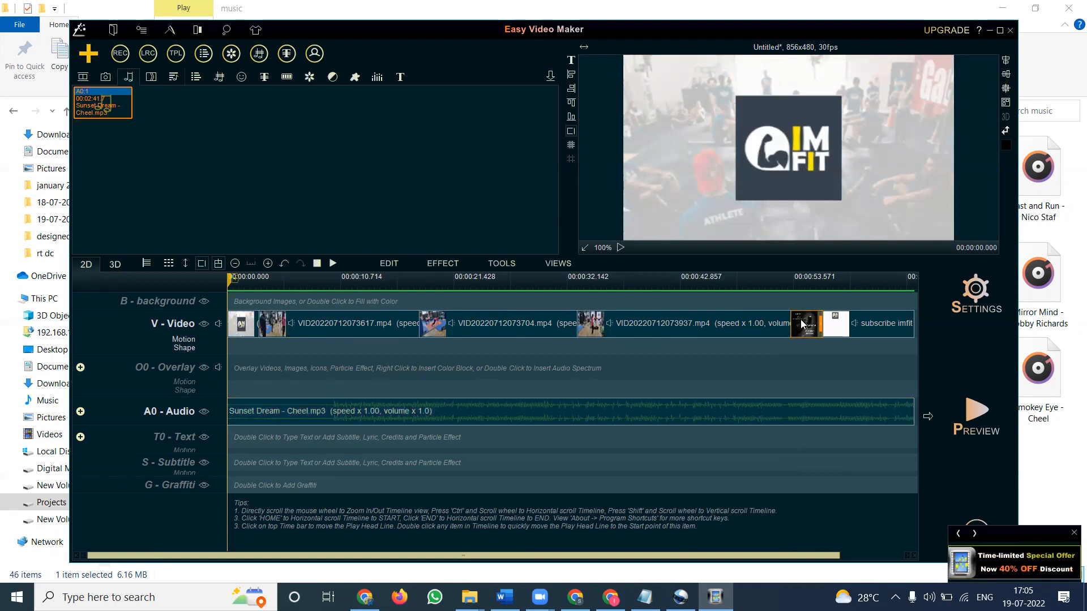
drag(818, 324, 831, 322)
click(837, 403)
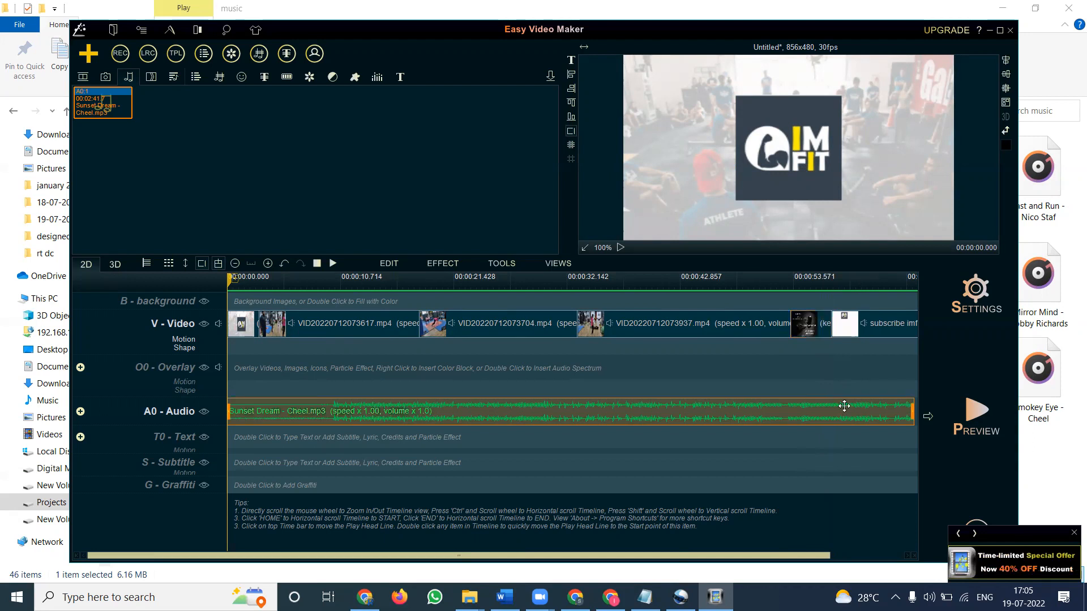
Step: Shorten the end of the Sunset Dream track and slightly lengthen the subscribe outro at the end of the video line
drag(912, 416, 856, 424)
click(821, 330)
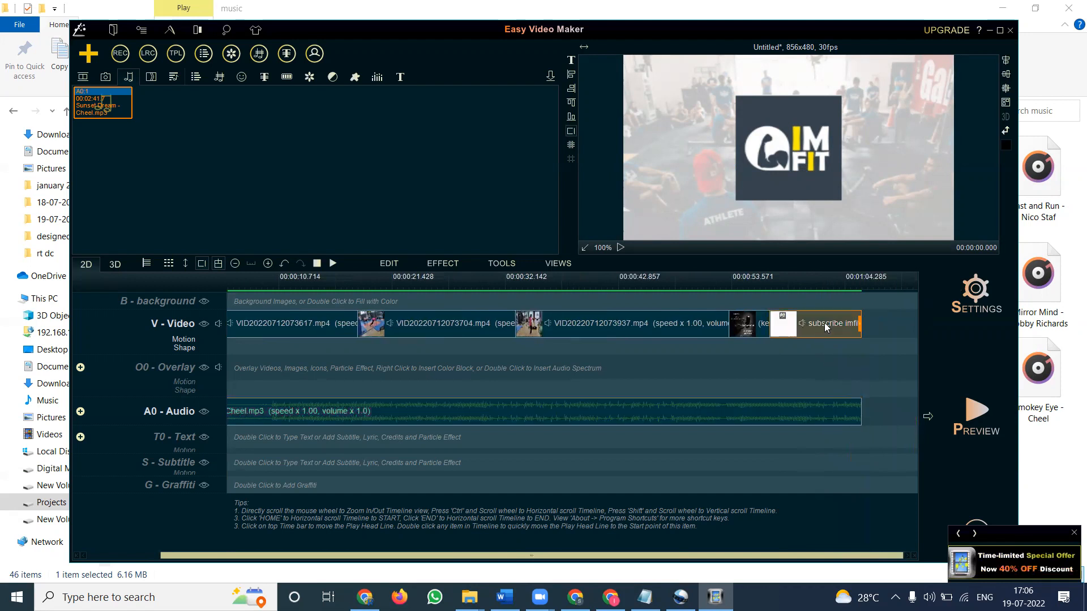
drag(860, 323, 872, 324)
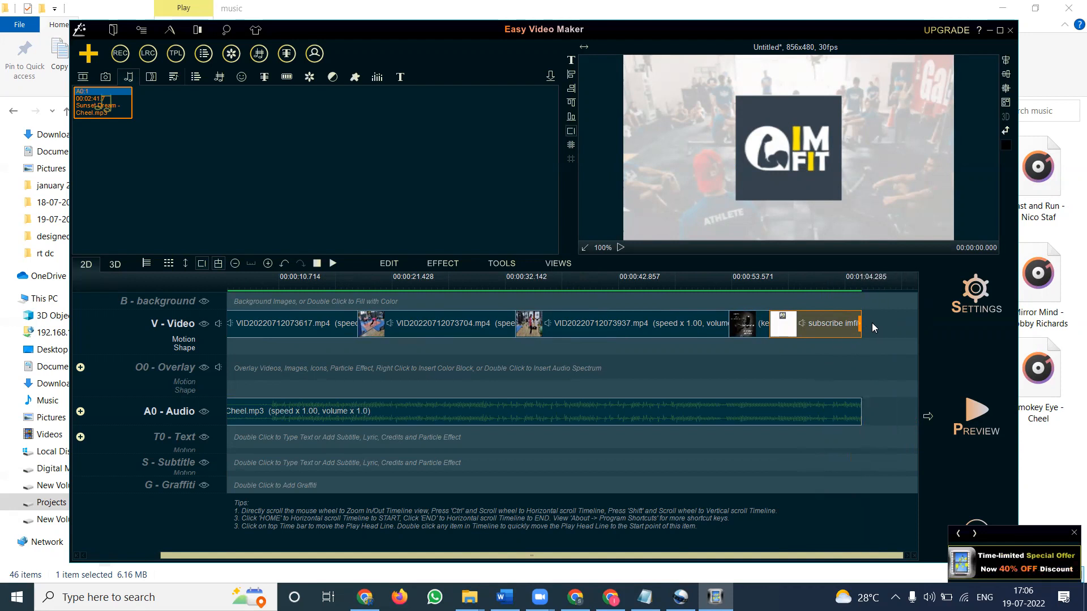
click(746, 327)
key(Home)
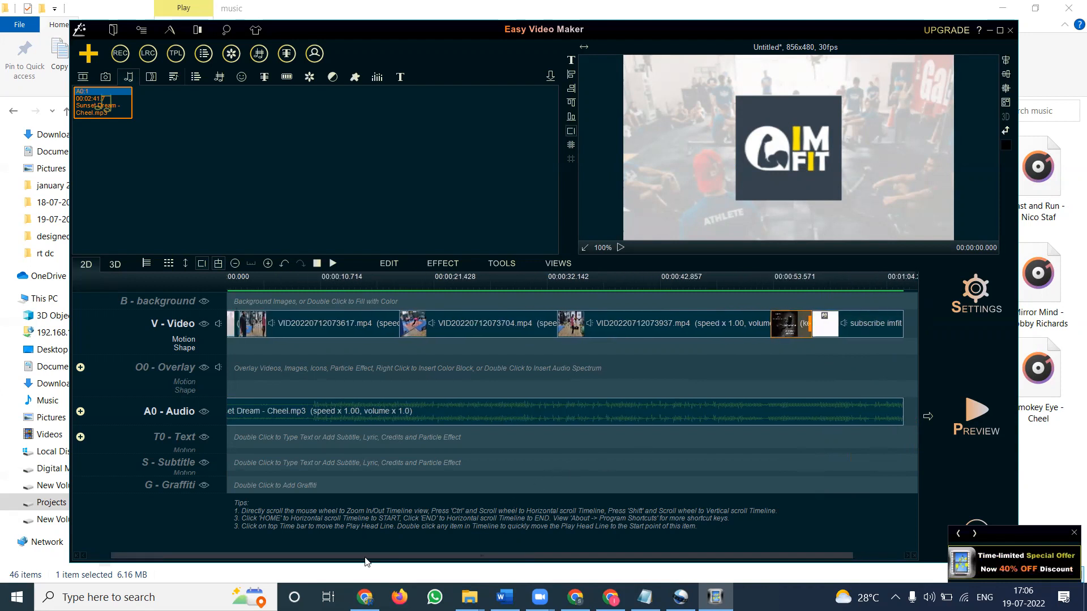
Step: Align the end of the Sunset Dream track with the end of the subscribe outro clip
click(237, 329)
mouse_move(255, 326)
mouse_down()
mouse_move(294, 324)
mouse_move(256, 325)
mouse_up()
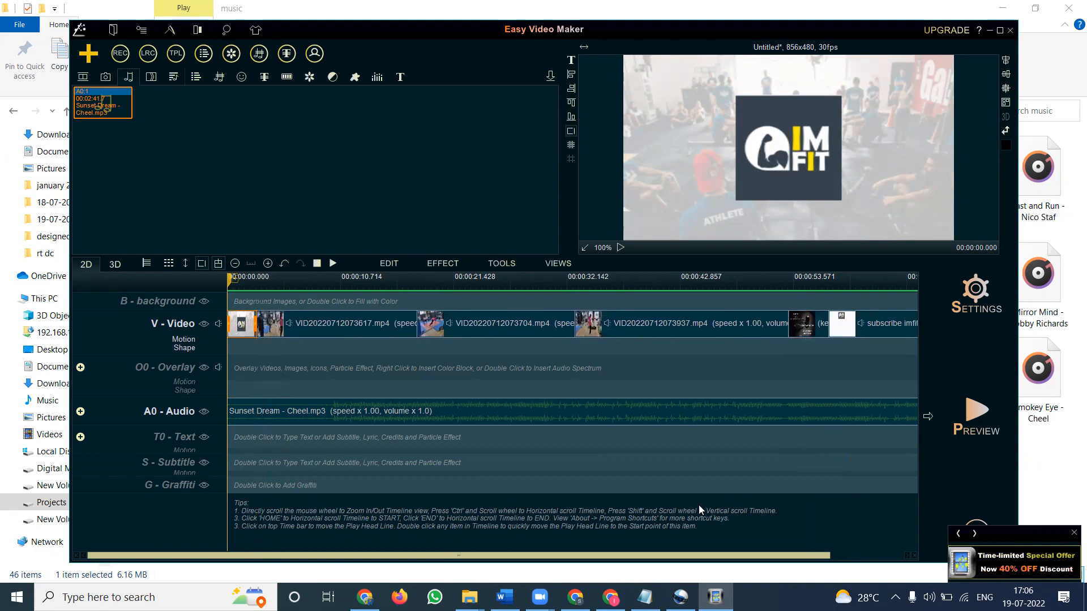
scroll(698, 505, right, 2)
click(835, 408)
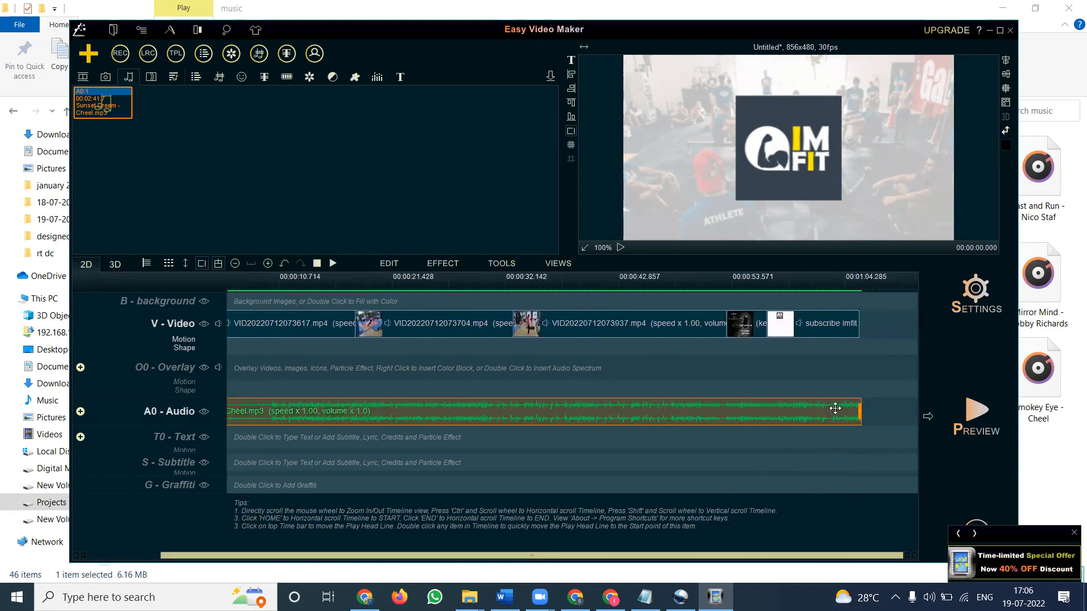
drag(860, 411, 860, 412)
drag(323, 562, 192, 556)
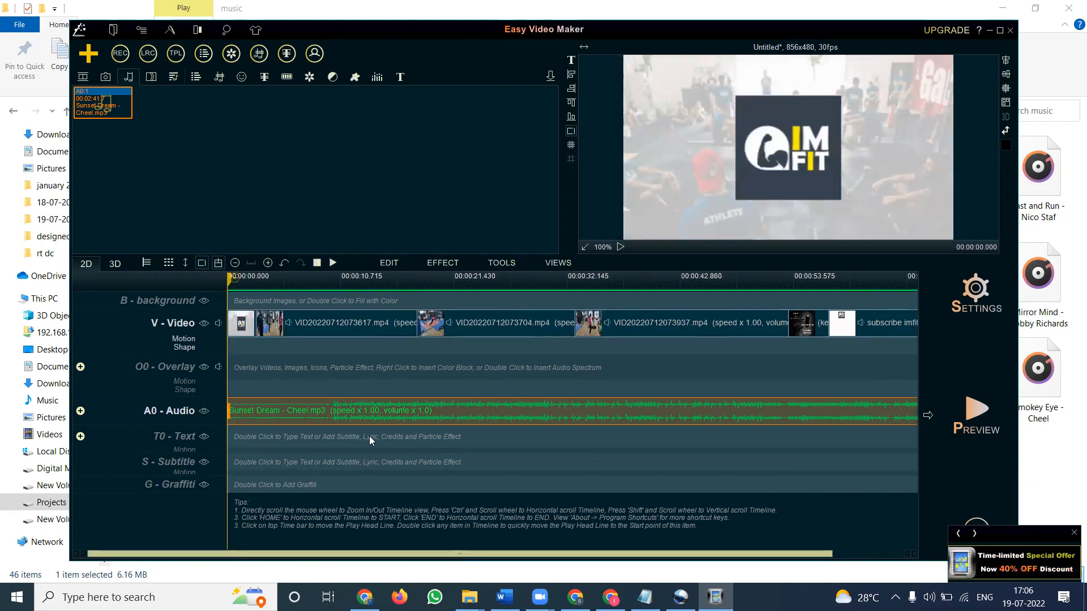
Step: Start exporting the video and choose the imfit › new videos 10-2021 folder on Projects (F:) as the save location
click(1072, 535)
click(1022, 545)
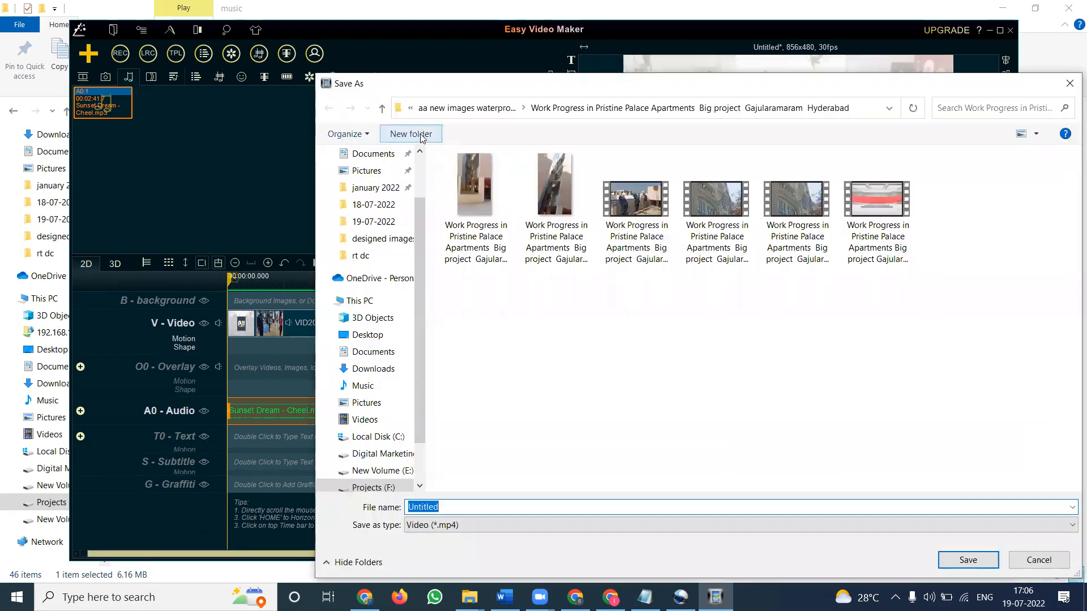
click(367, 487)
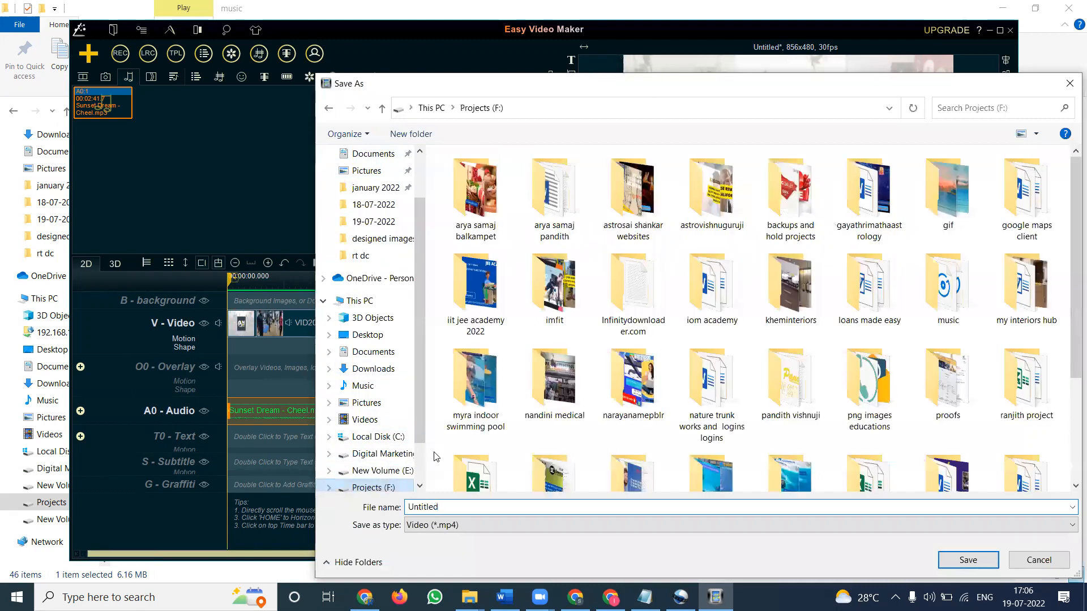
double_click(559, 294)
scroll(749, 335, down, 2)
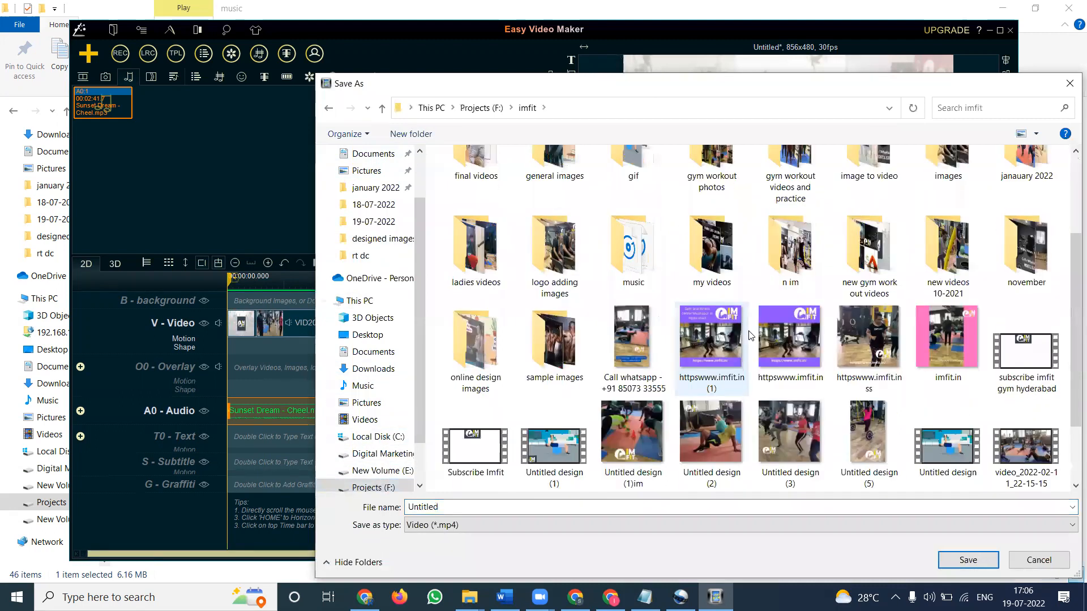
double_click(965, 275)
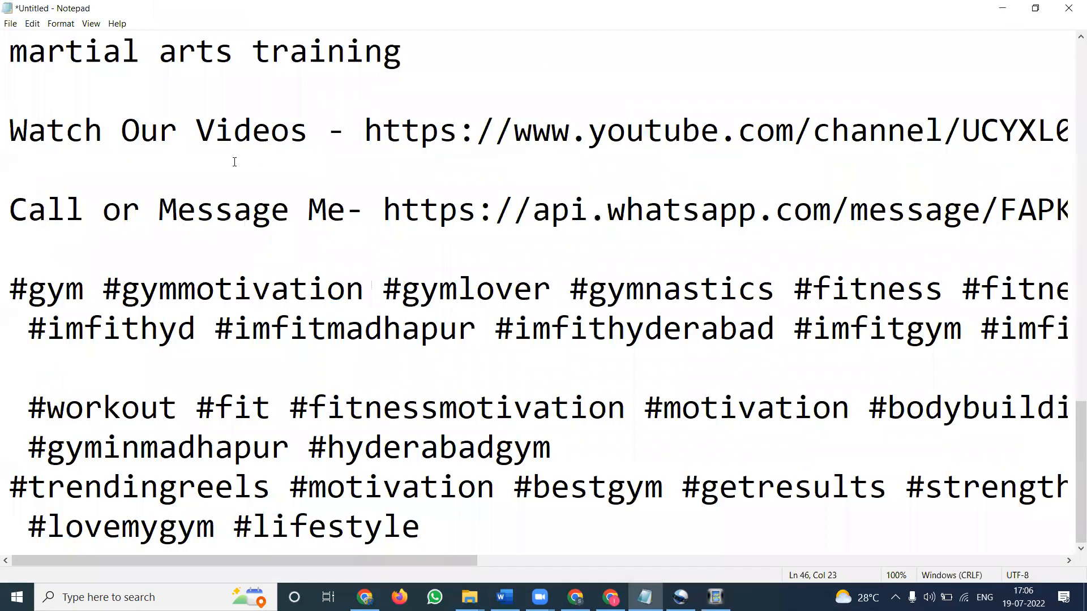
Step: Copy the title line from the Notepad description and return to the Save As dialog
scroll(235, 162, up, 10)
drag(6, 56, 6, 75)
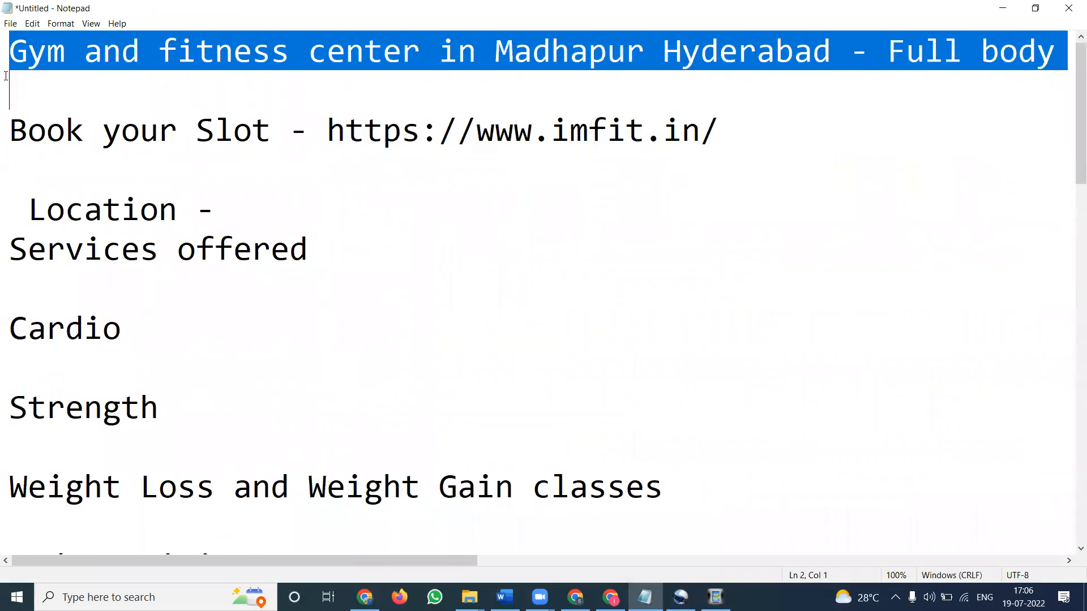
key(alt+Tab)
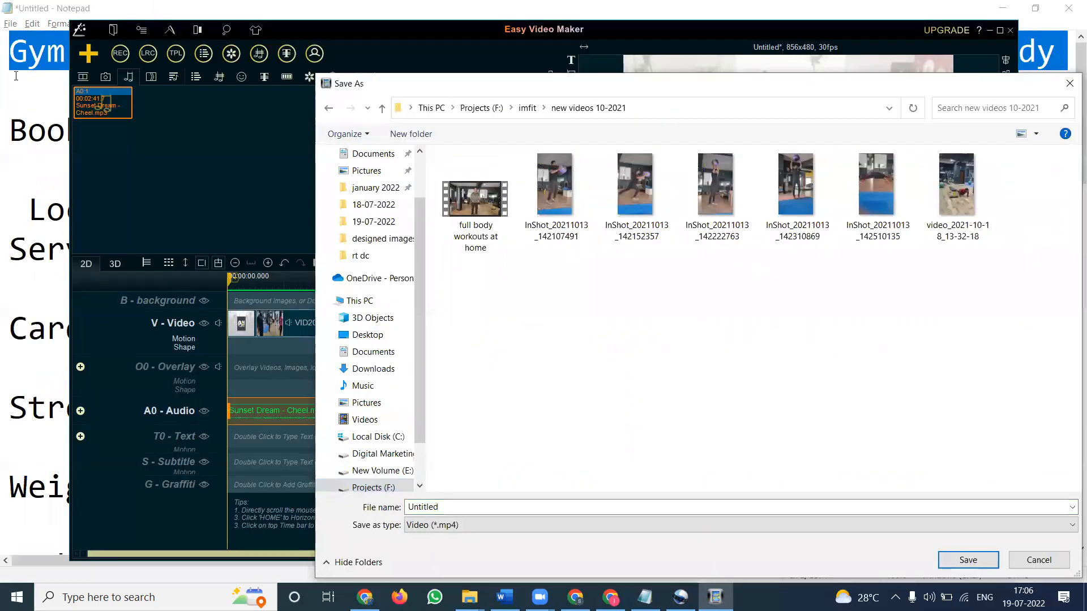
Step: Save the export as MP4 named "Gym and fitness center in Madhapur Hyderabad - Full body workouts - Full body weight loss workouts"
double_click(458, 507)
key(ctrl+v)
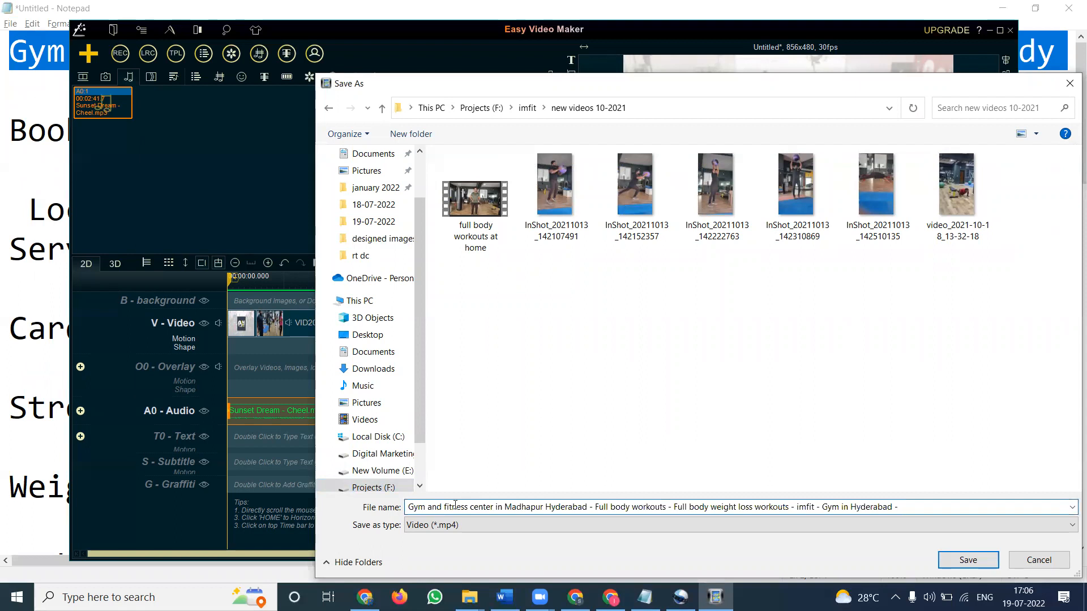
key(BackSpace)
key(BackSpace)
key(BackSpace)
key(BackSpace)
key(BackSpace)
key(BackSpace)
key(BackSpace)
key(BackSpace)
key(BackSpace)
key(BackSpace)
key(BackSpace)
key(BackSpace)
key(BackSpace)
key(BackSpace)
key(BackSpace)
key(BackSpace)
key(BackSpace)
key(BackSpace)
key(BackSpace)
key(BackSpace)
key(BackSpace)
key(BackSpace)
key(BackSpace)
key(BackSpace)
key(BackSpace)
key(BackSpace)
key(BackSpace)
key(BackSpace)
key(BackSpace)
text(s)
key(Return)
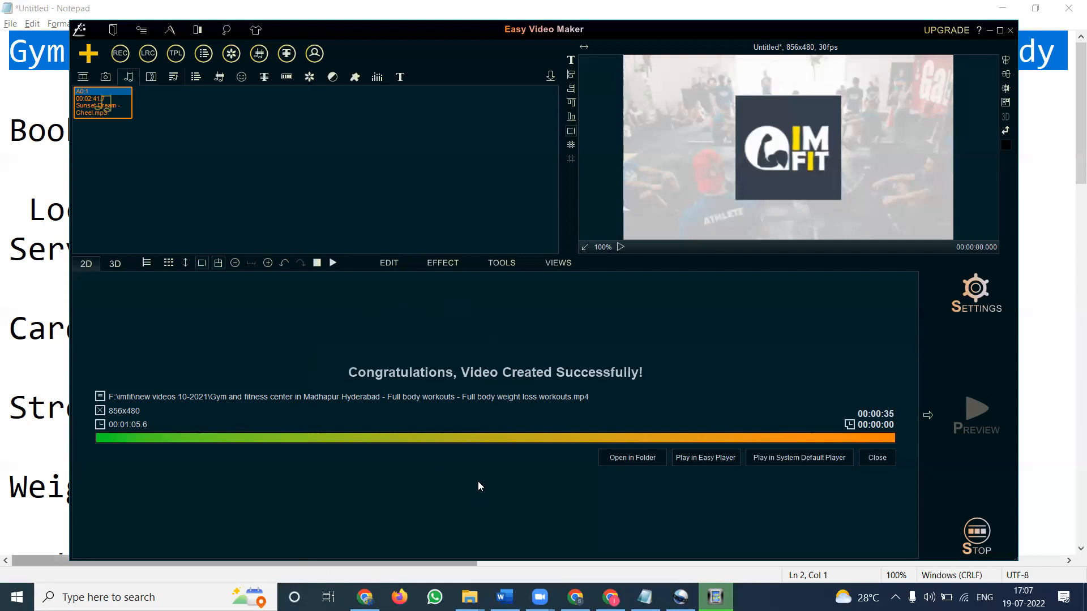
Step: Close the export summary, then play the project preview and stop it
click(877, 458)
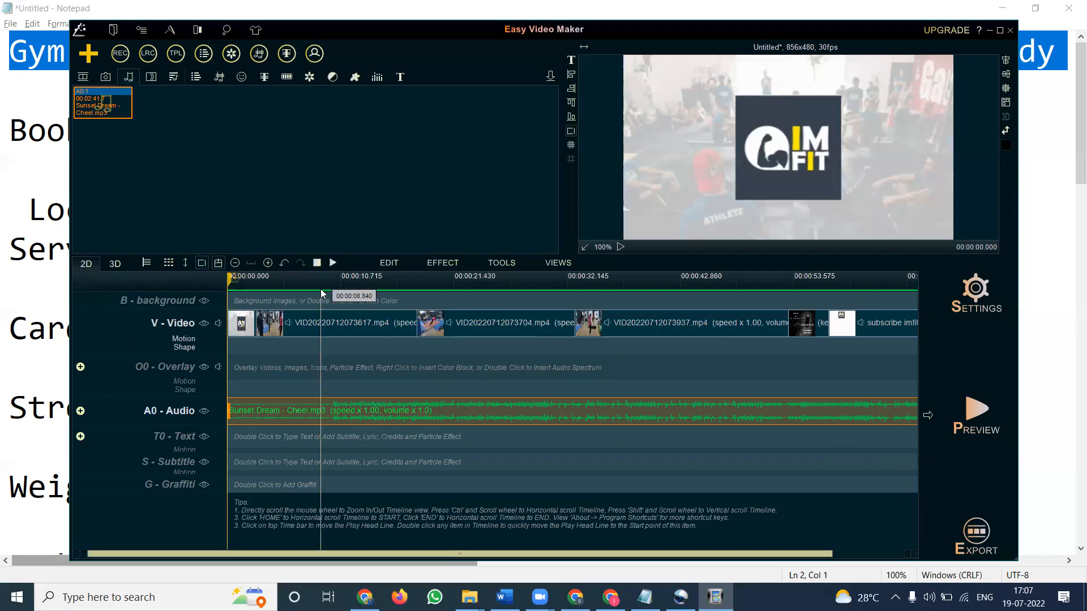
click(333, 263)
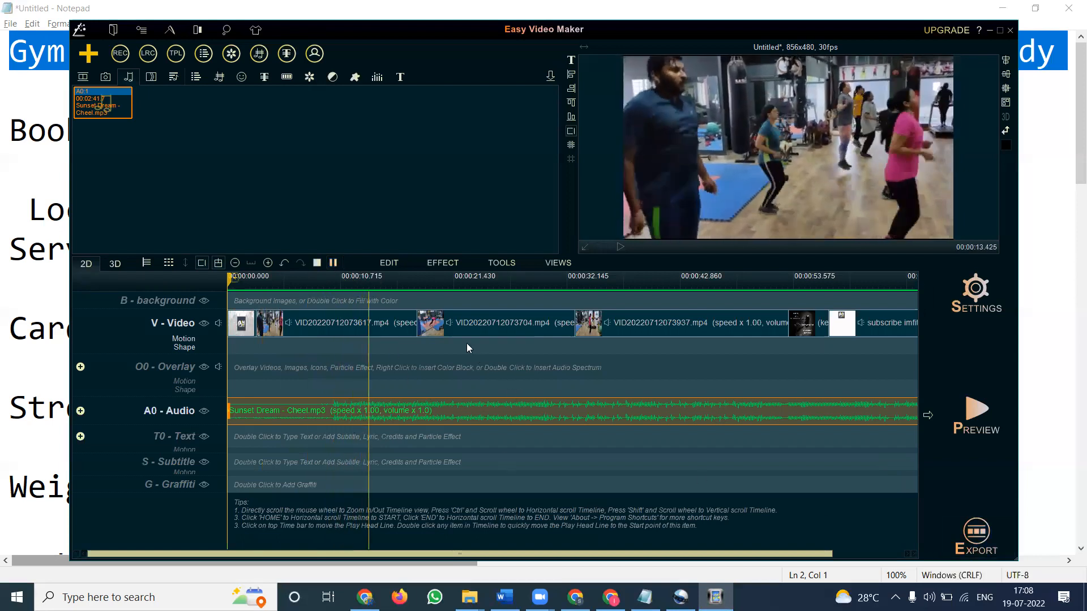
click(317, 263)
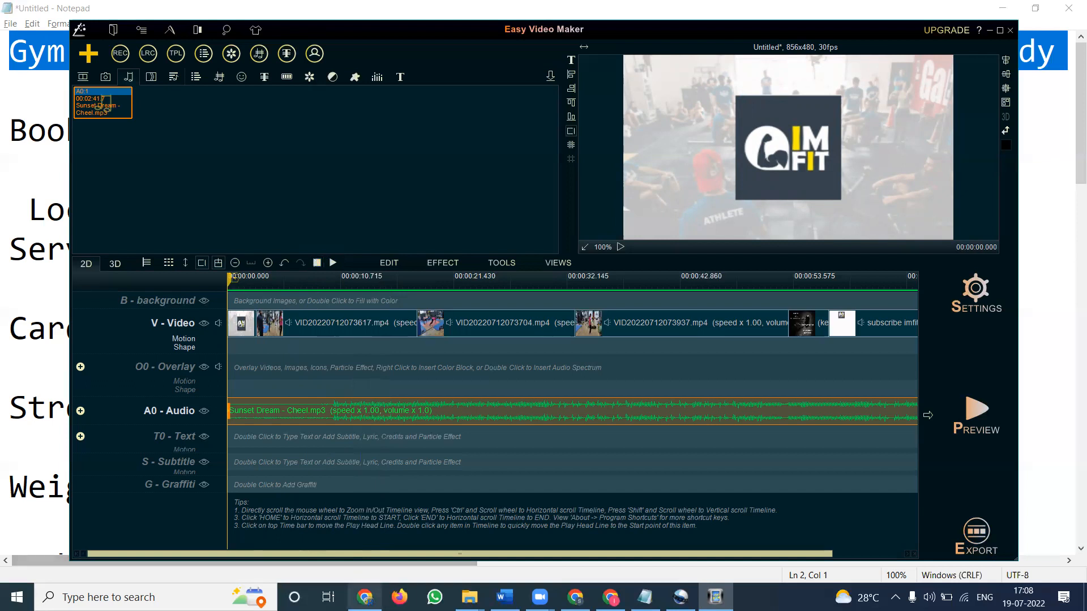
Step: Switch to the browser showing the YouTube channel's Videos page
click(365, 597)
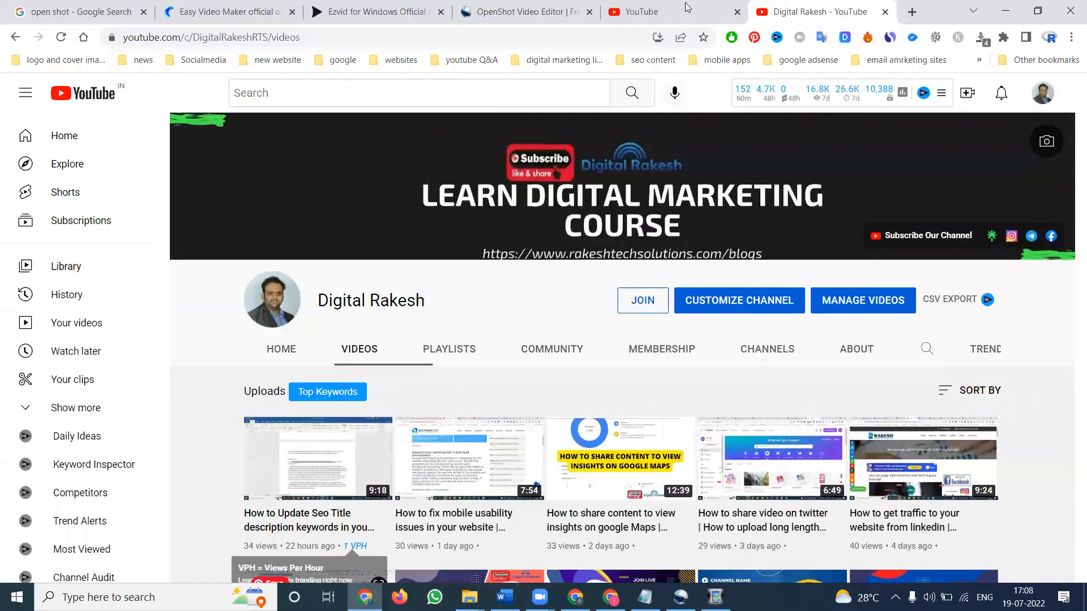